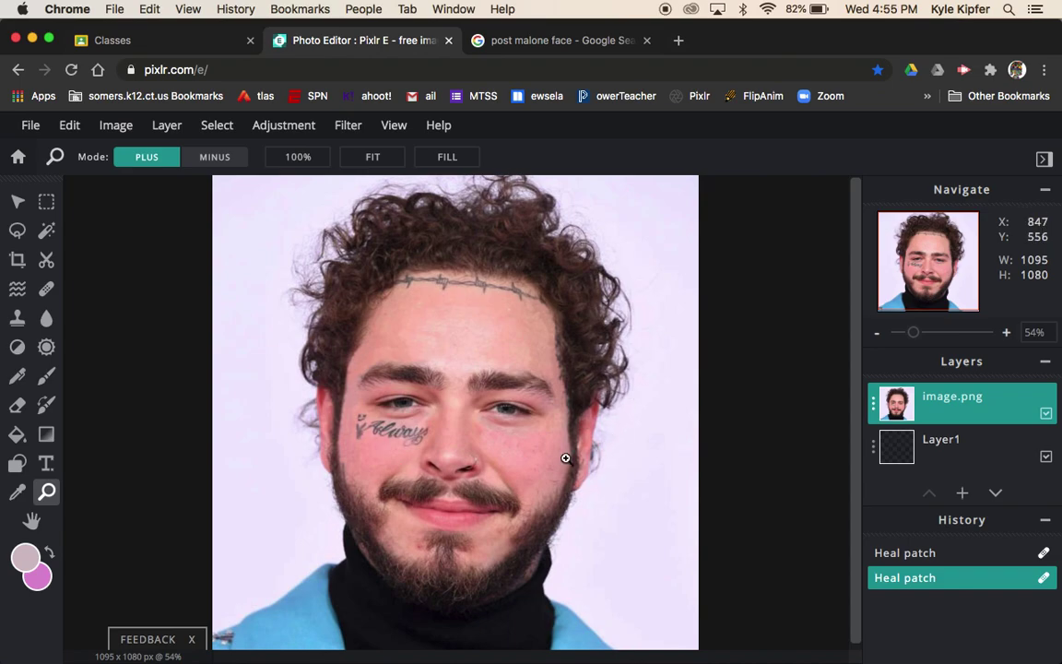
# - Compare the partly retouched portrait in Pixlr with the original tattooed photo in the Google image search results
pyautogui.click(47, 319)
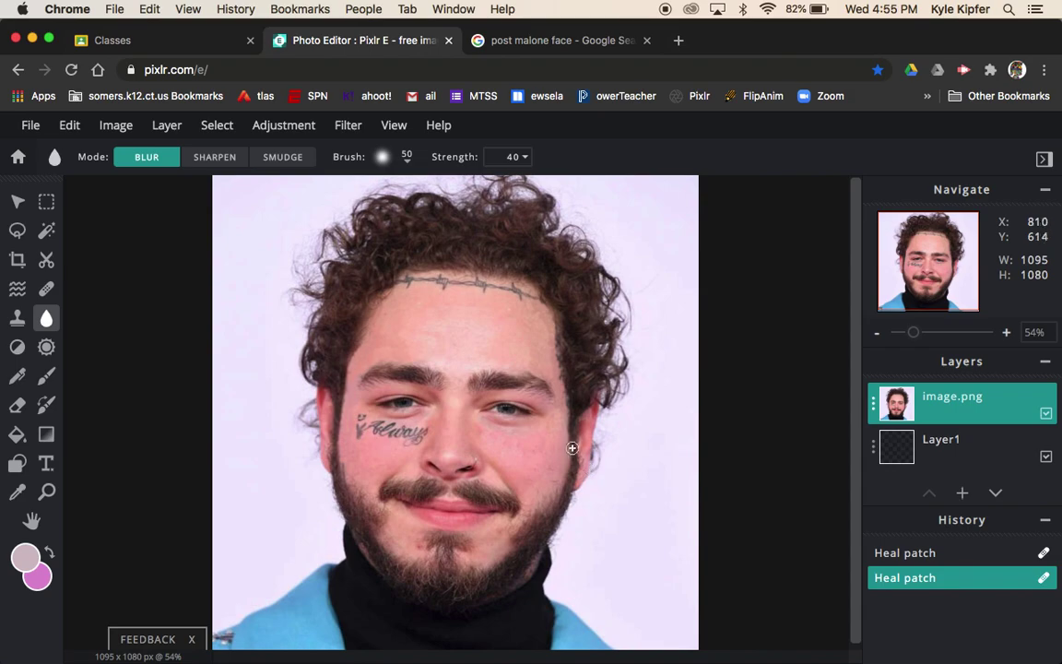
pyautogui.click(563, 41)
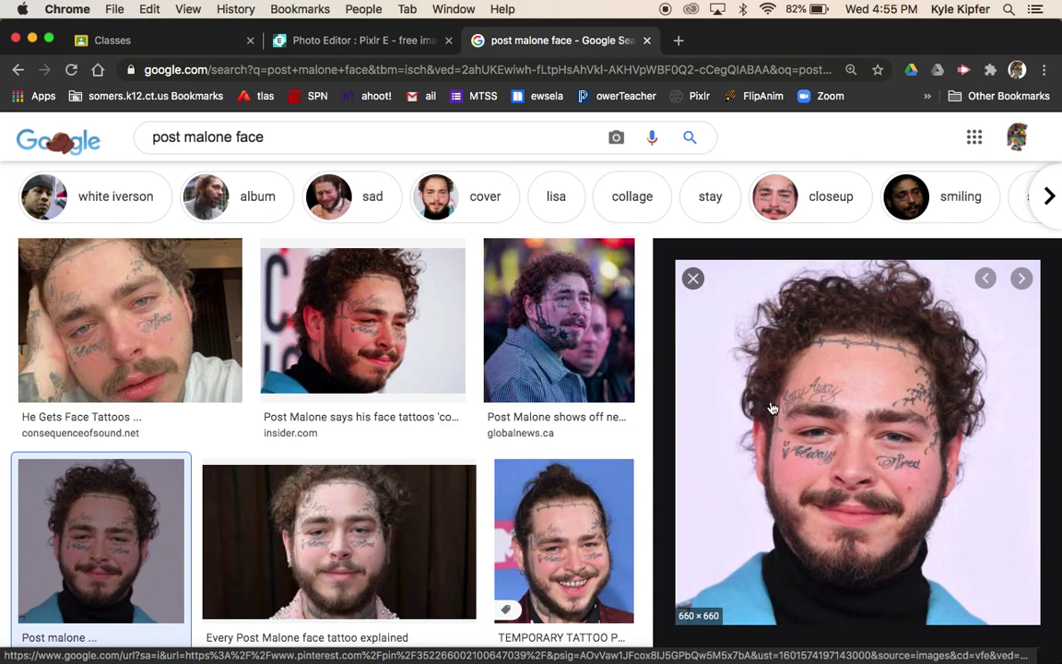
pyautogui.click(371, 42)
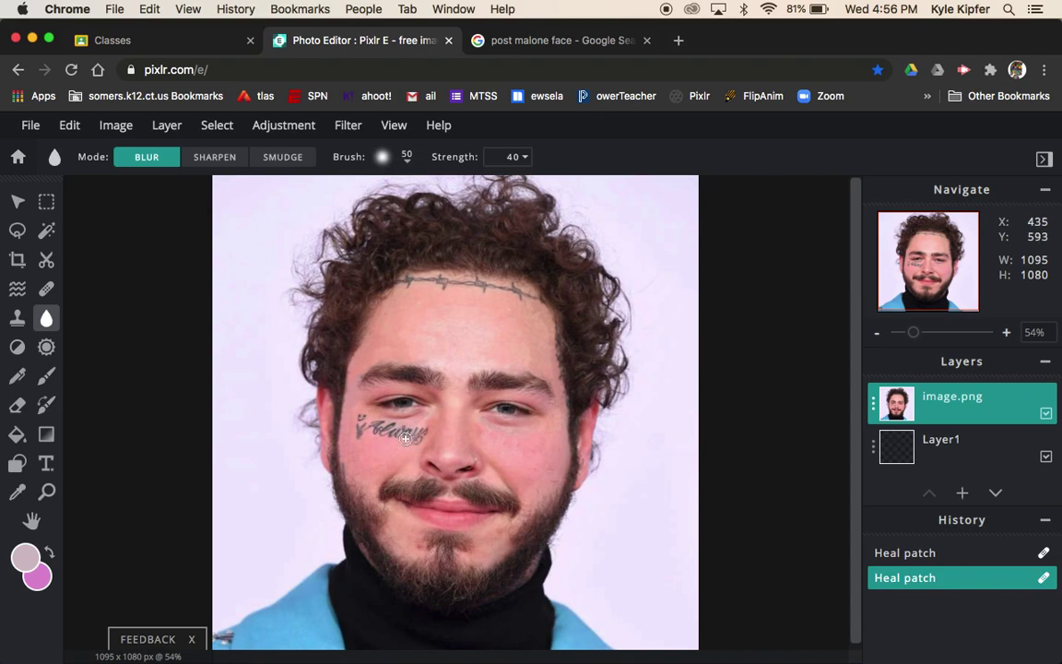
pyautogui.click(558, 42)
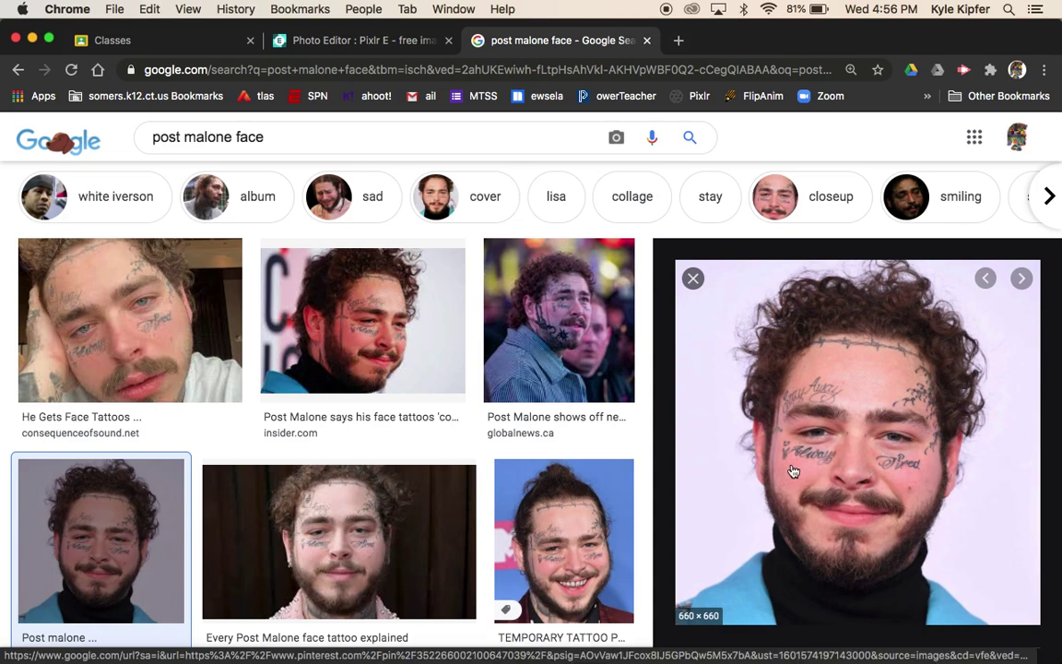
# - Copy the original tattooed portrait from the Google image preview and return to Pixlr
pyautogui.rightClick(859, 460)
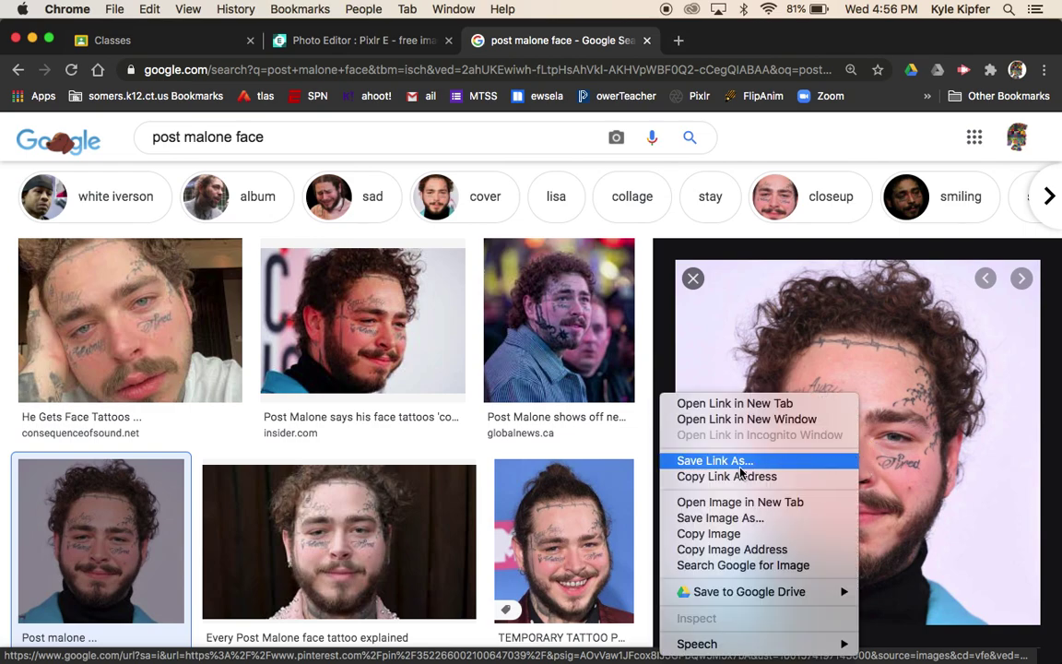
pyautogui.click(761, 241)
pyautogui.click(334, 40)
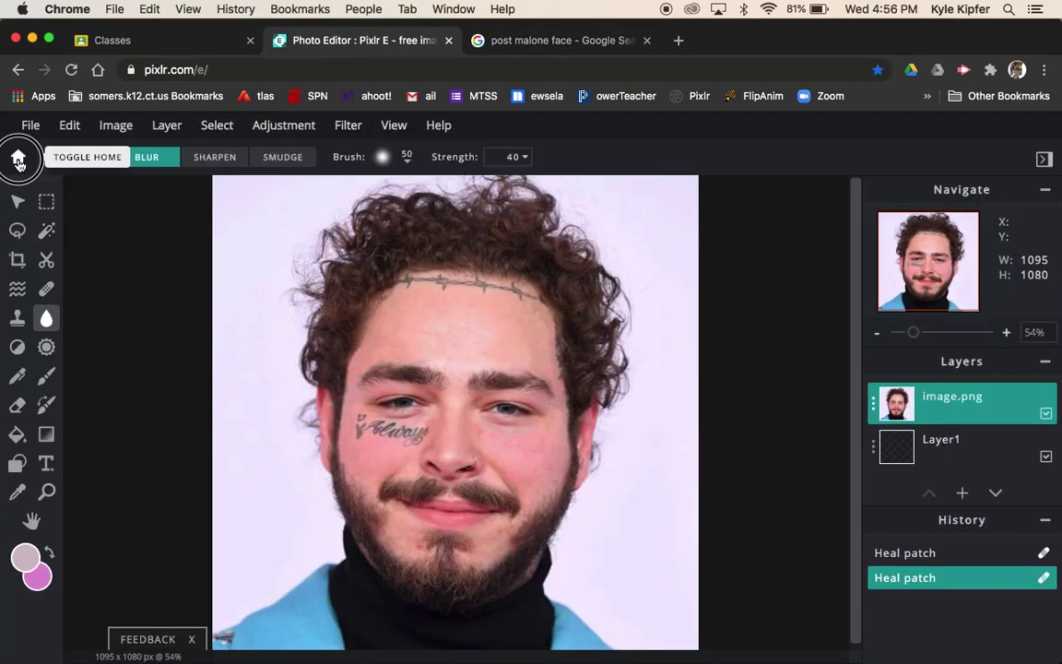
# - Create a new Full HD 1920 x 1080 canvas and paste the copied portrait into it
pyautogui.click(19, 162)
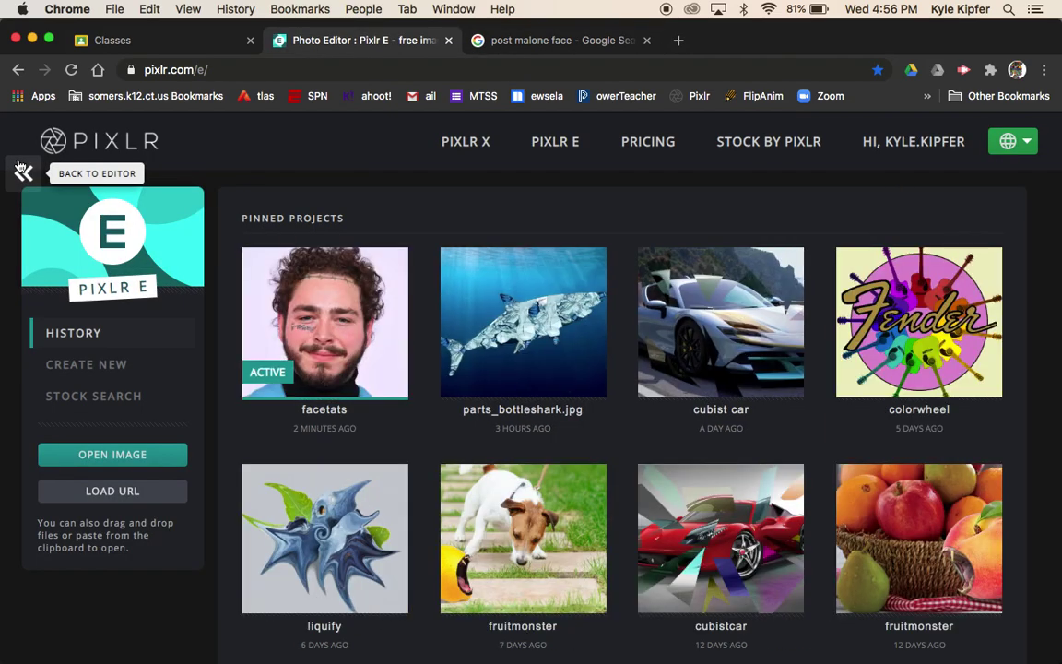
pyautogui.click(109, 366)
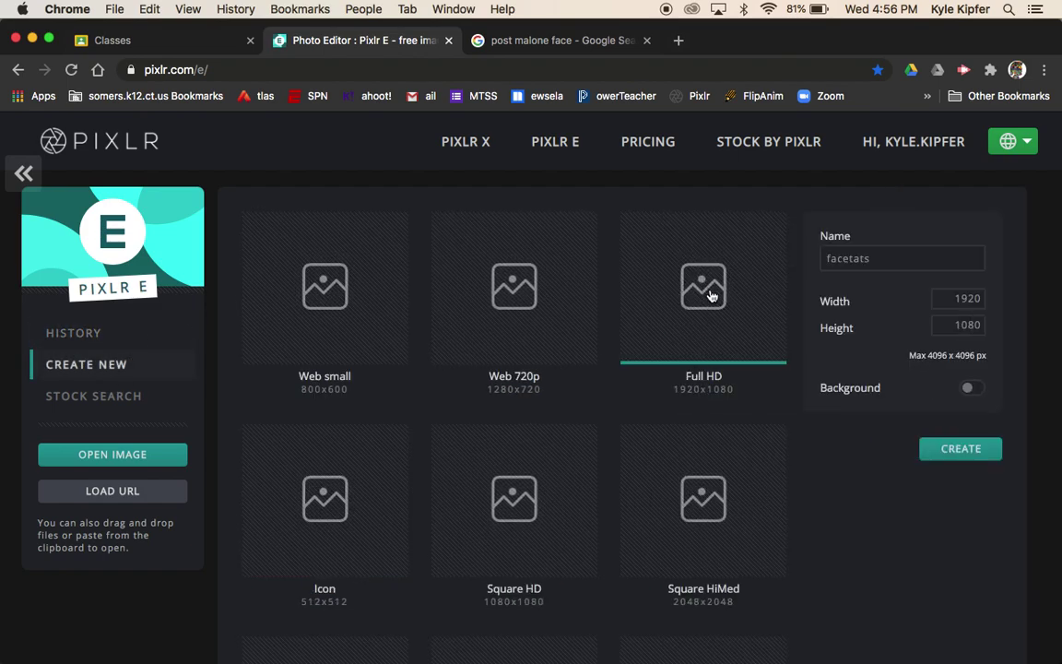
pyautogui.click(977, 450)
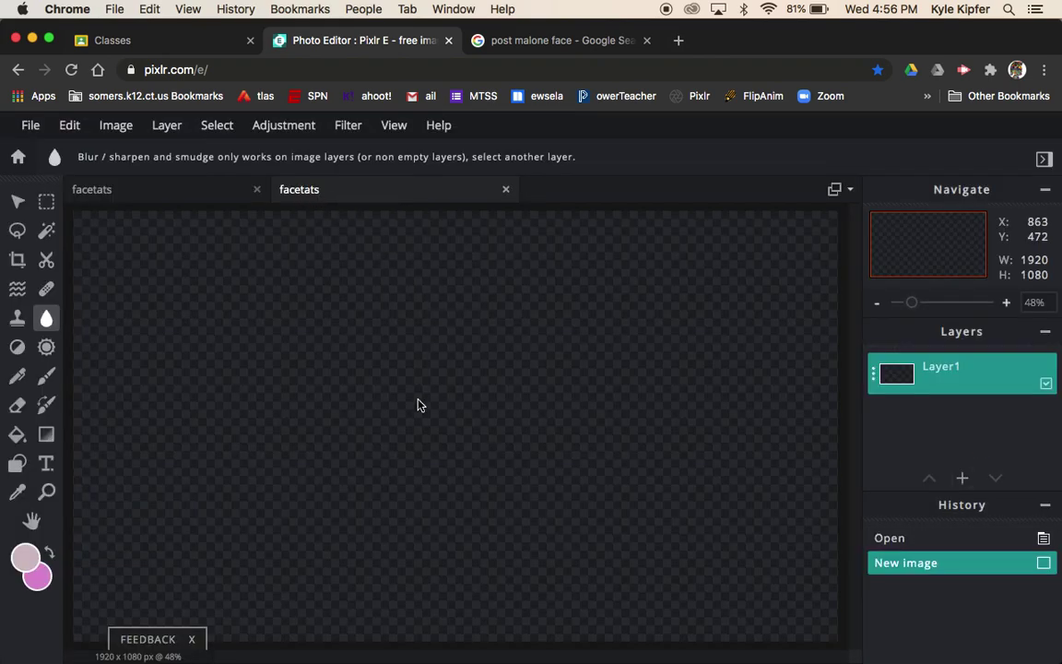
pyautogui.press('super+v')
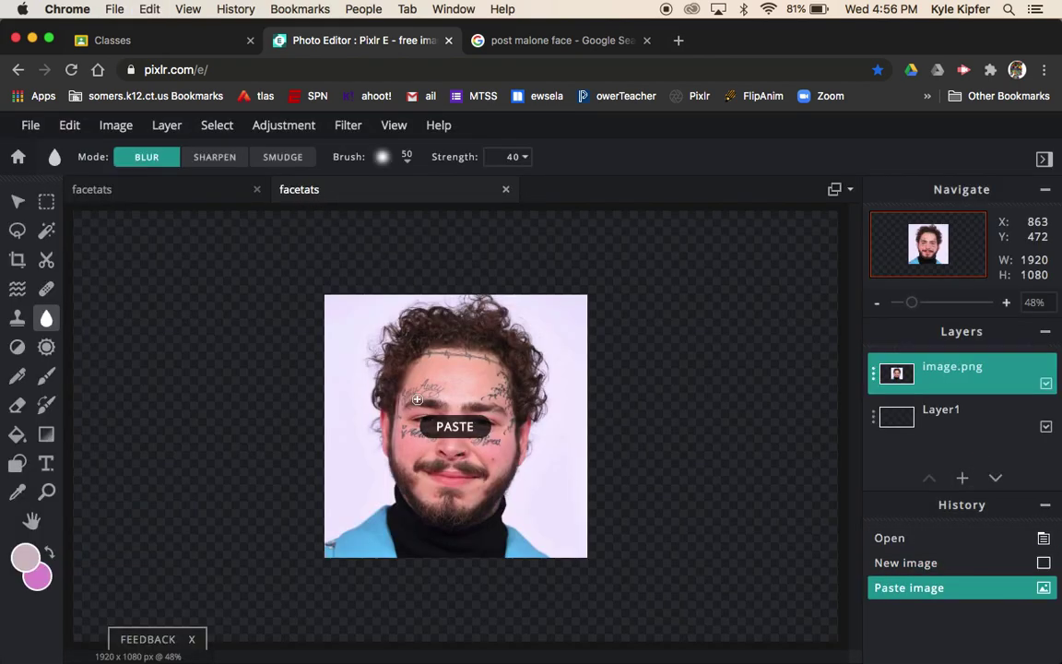
# - Enlarge the pasted portrait proportionally to about 1084 x 1084 px so it fills the canvas height
pyautogui.click(16, 206)
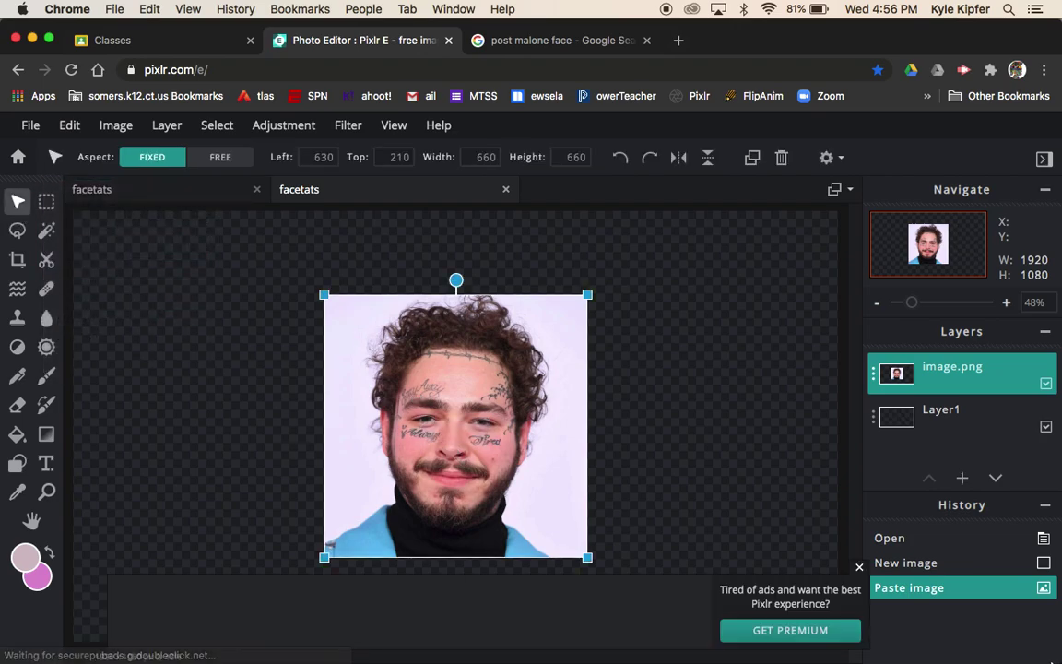
pyautogui.click(858, 571)
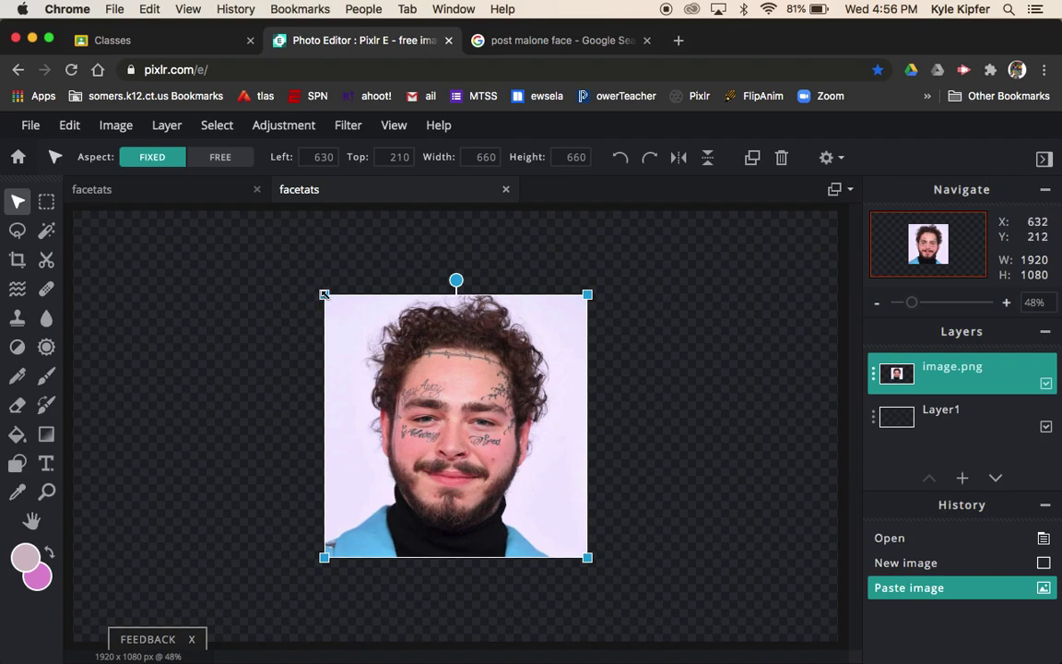
pyautogui.moveTo(324, 294); pyautogui.dragTo(237, 207)
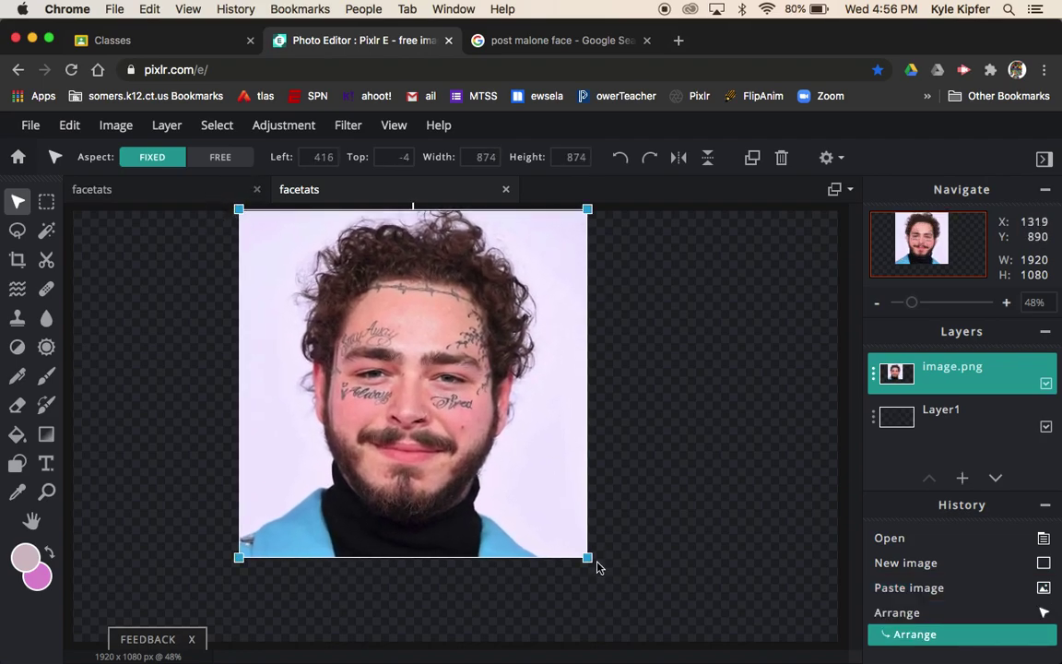
pyautogui.moveTo(586, 558); pyautogui.dragTo(667, 636)
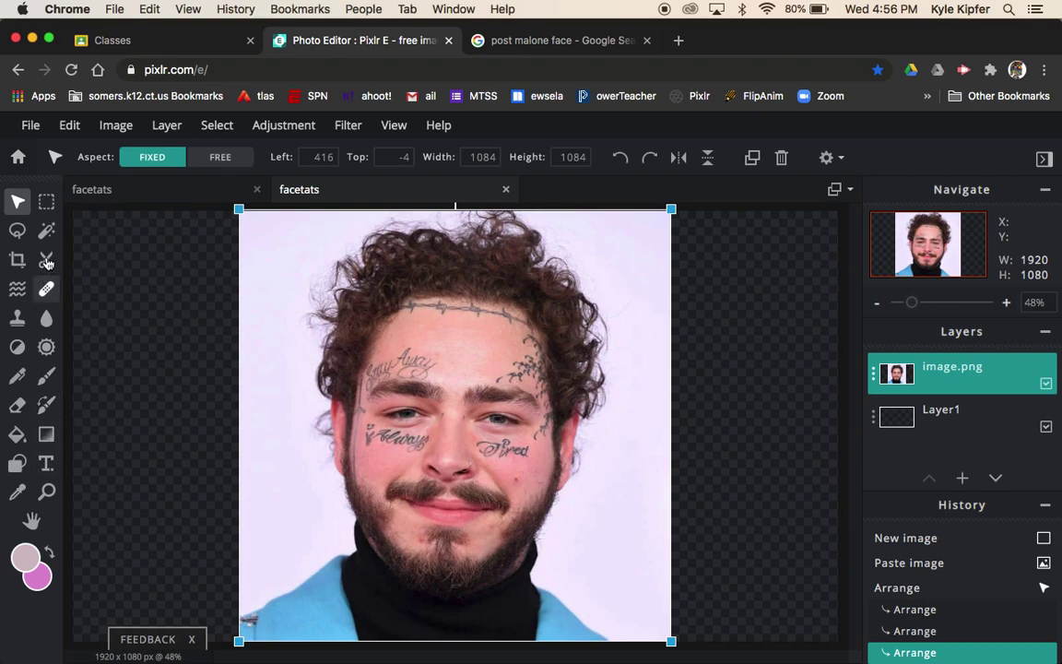
# - Crop the empty canvas on both sides of the portrait, leaving an image of 1068 x 1080 px
pyautogui.click(16, 260)
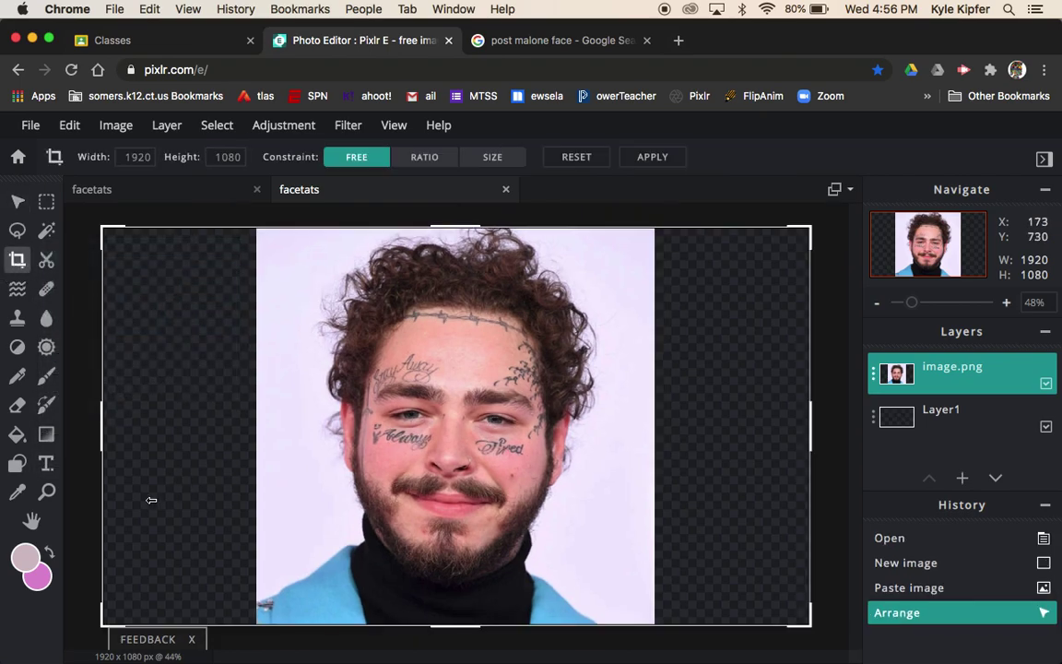
pyautogui.moveTo(100, 421); pyautogui.dragTo(258, 433)
pyautogui.moveTo(809, 431); pyautogui.dragTo(652, 449)
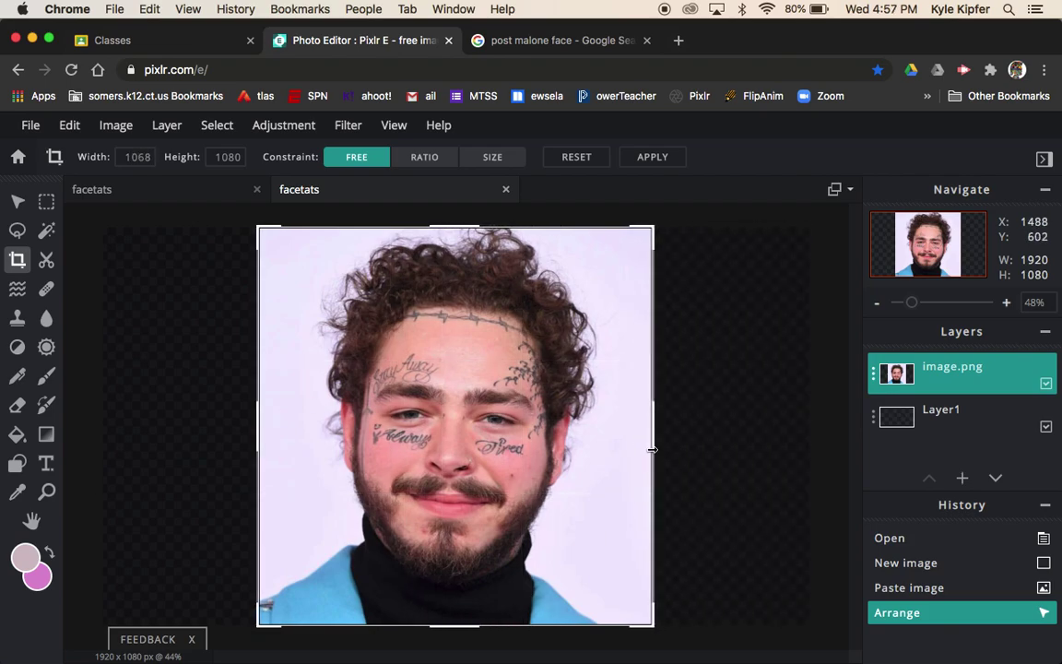
pyautogui.click(656, 162)
pyautogui.click(768, 409)
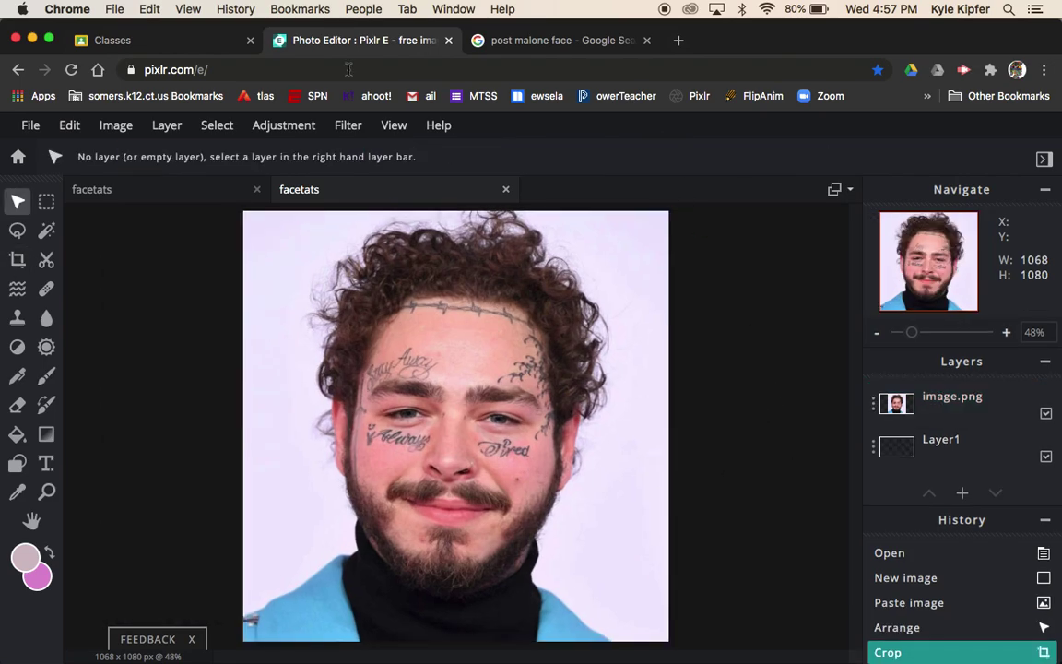
# - Close the cropped original portrait and reopen it from the project history
pyautogui.click(506, 191)
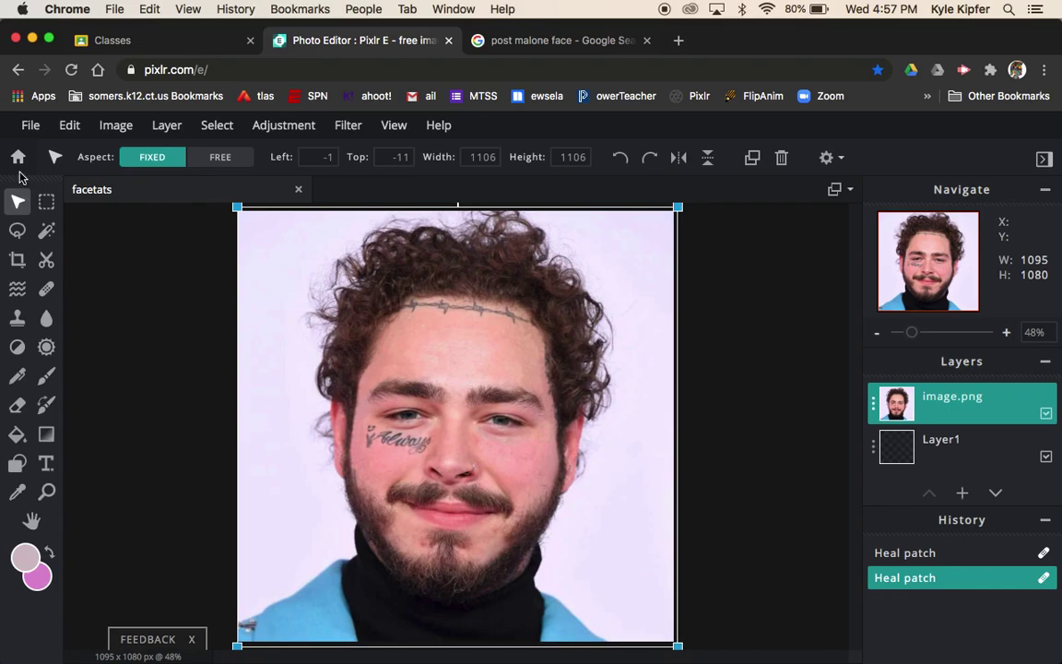
pyautogui.click(18, 160)
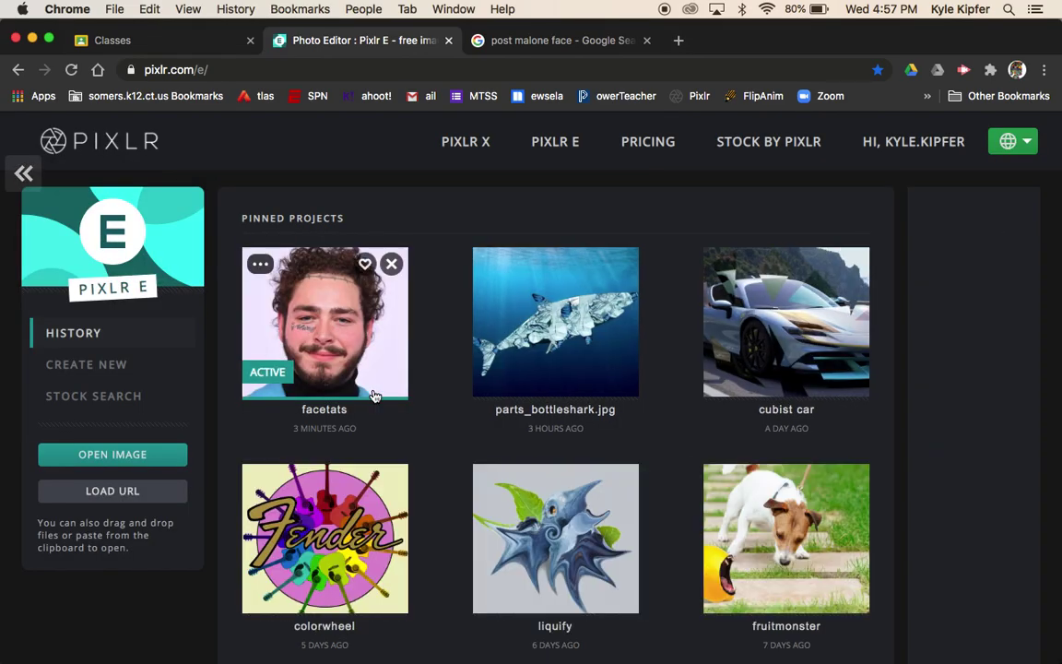
pyautogui.scroll(-10, 374, 397)
pyautogui.click(355, 225)
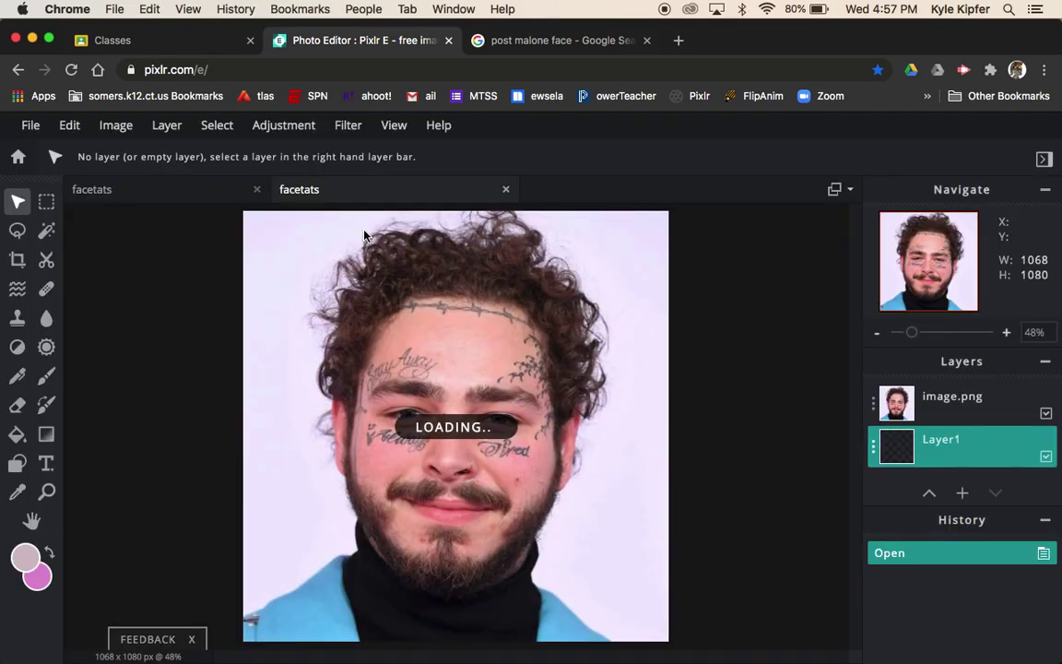
# - Compare the retouched portrait with the original tattooed portrait across the two open facetats documents, finishing on the retouched one
pyautogui.click(210, 192)
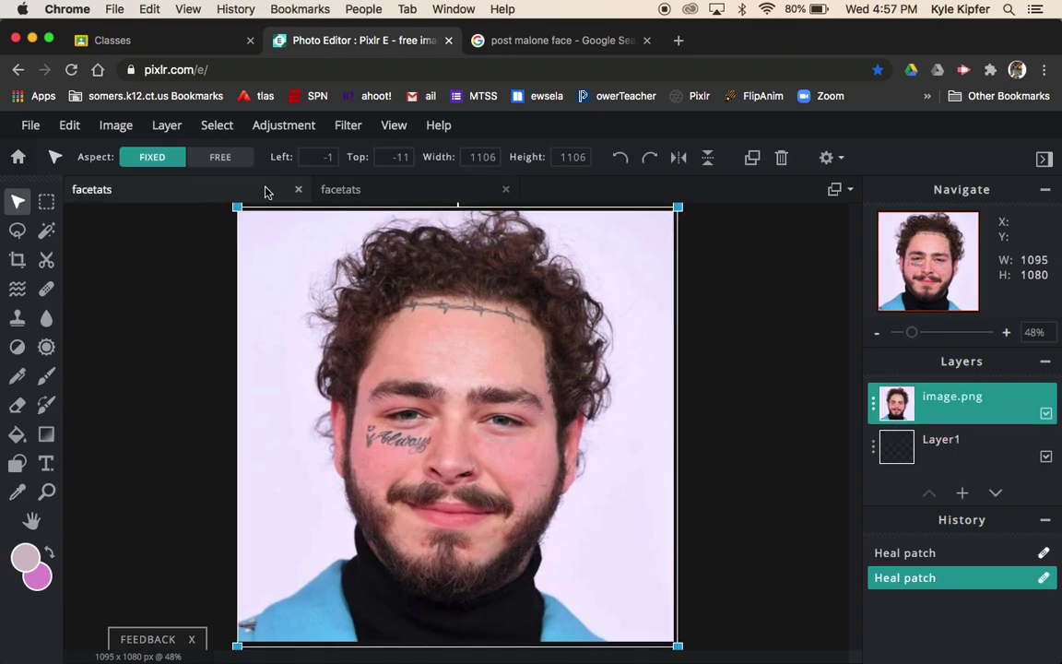
pyautogui.click(392, 191)
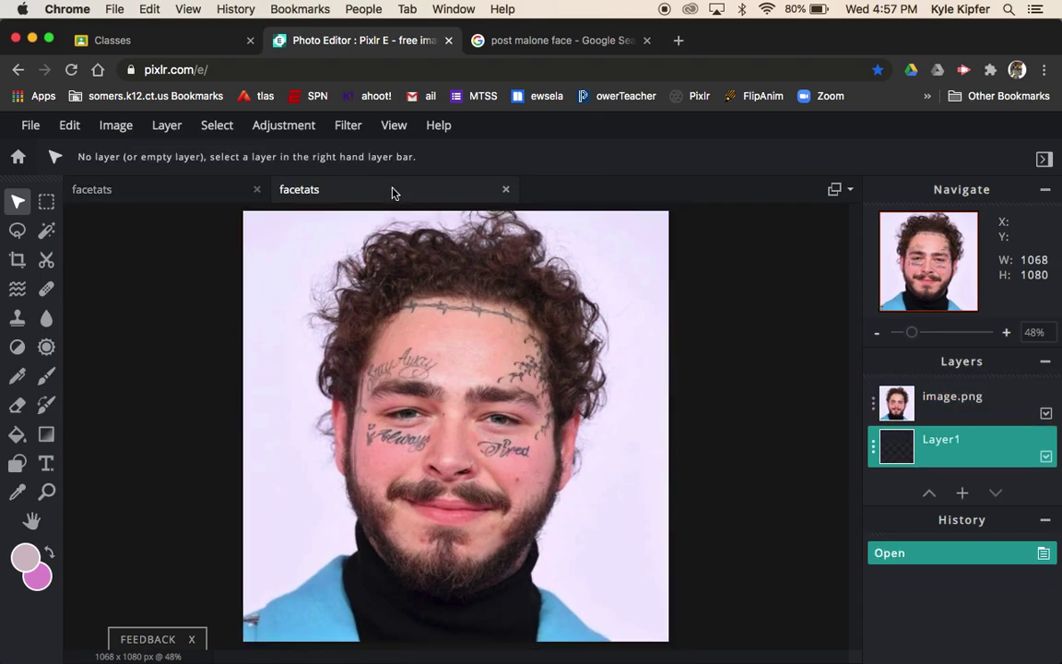
pyautogui.click(202, 192)
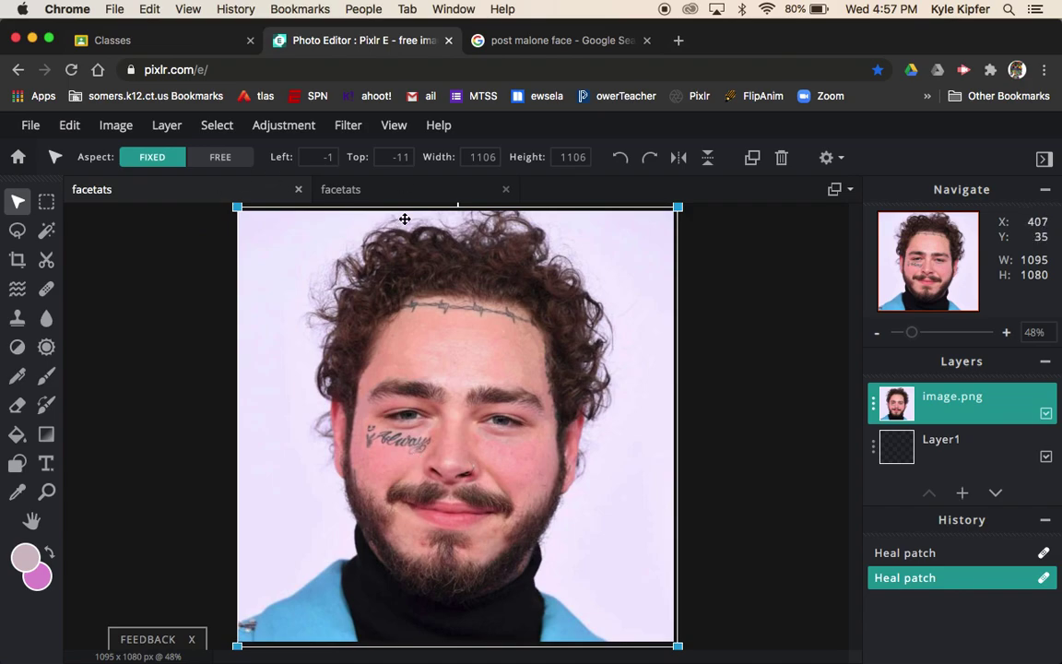
pyautogui.click(405, 191)
pyautogui.click(203, 192)
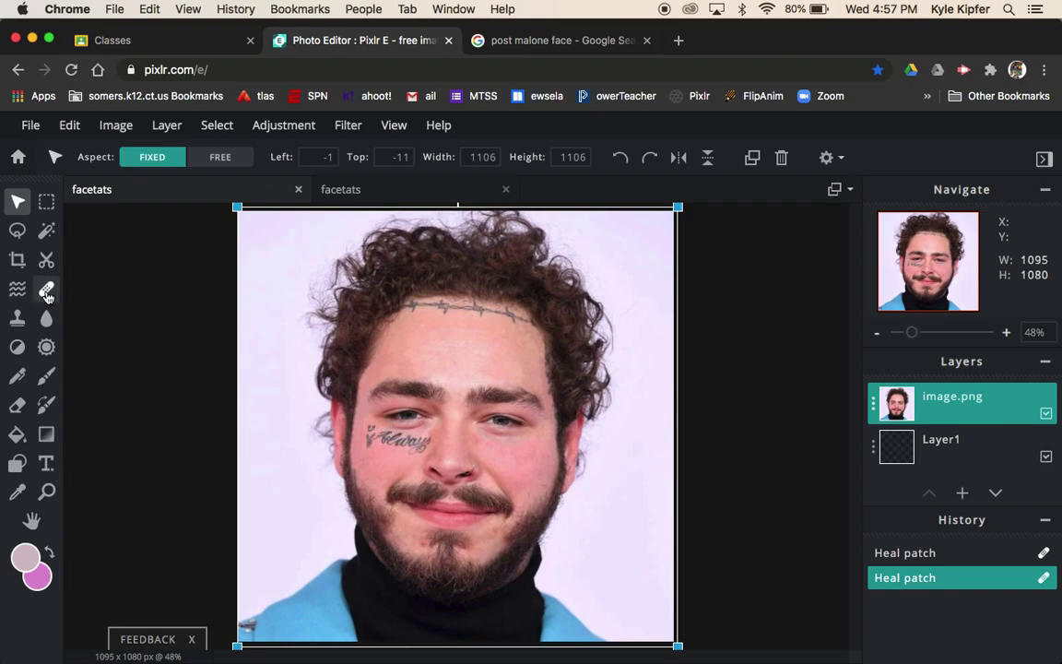
pyautogui.click(47, 492)
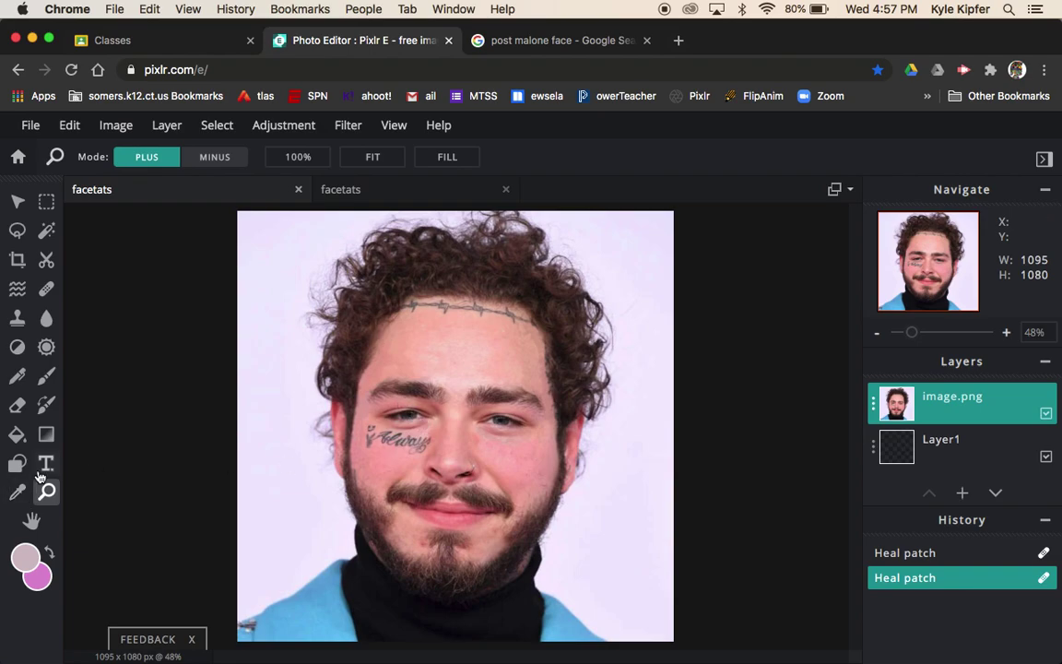
pyautogui.click(46, 463)
pyautogui.click(17, 200)
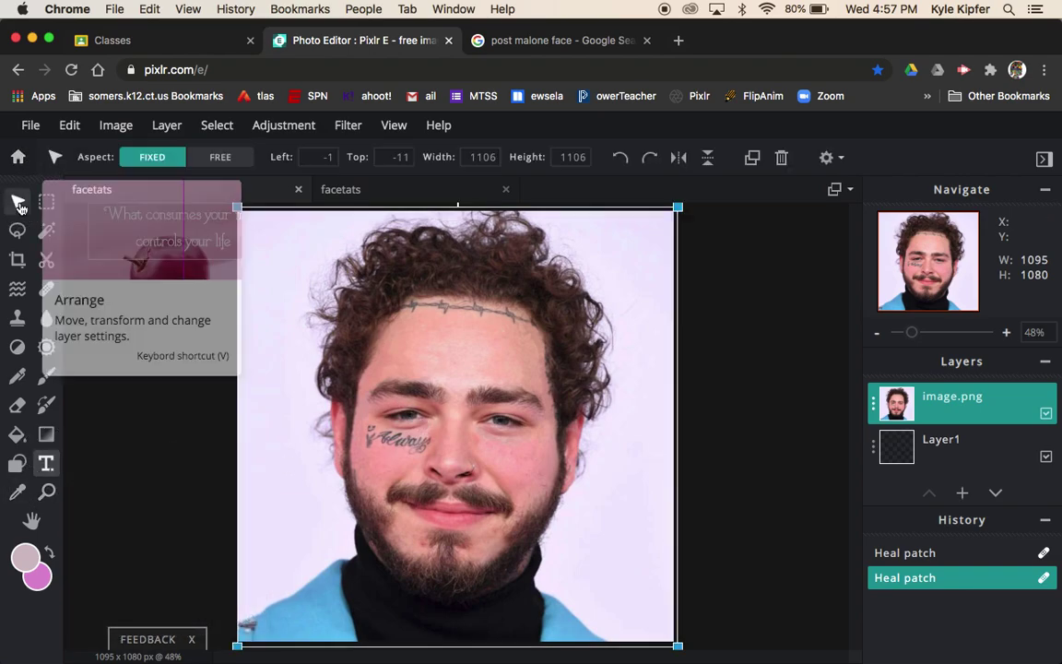
# - Zoom in to 168% on the "Always" tattoo under the eye to examine it closely
pyautogui.press('z')
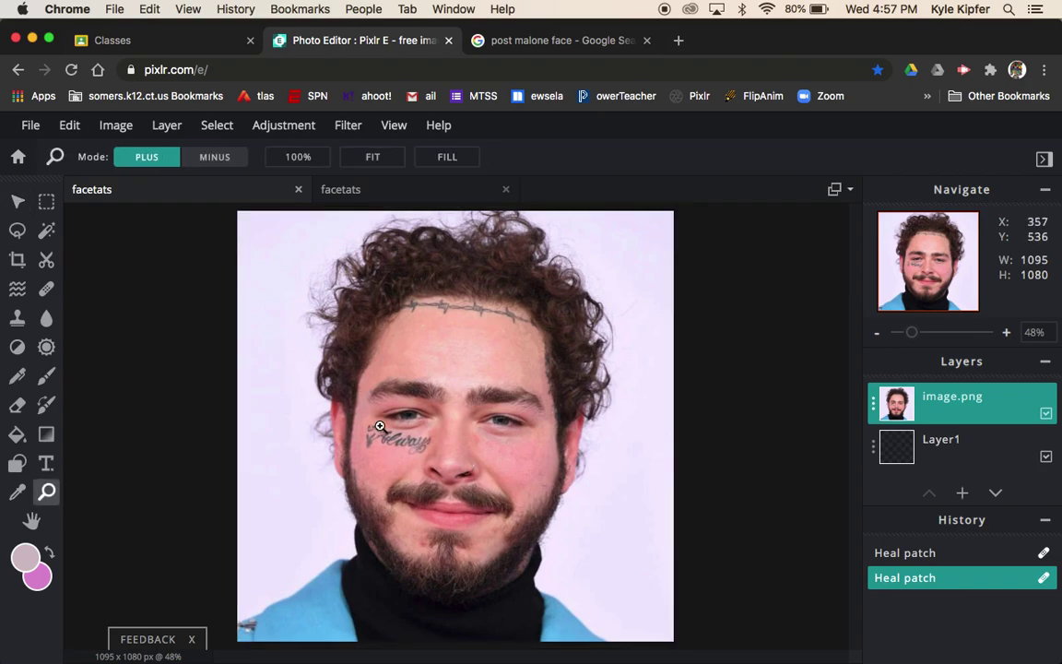
pyautogui.press('alt')
pyautogui.click(378, 425)
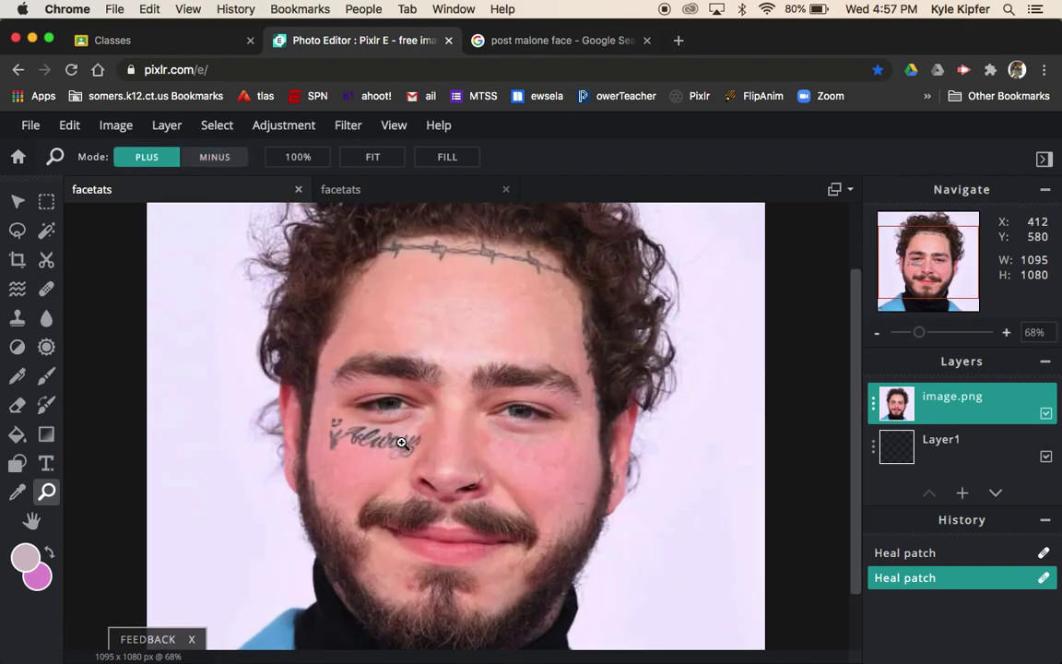
pyautogui.click(369, 433)
pyautogui.click(360, 447)
pyautogui.click(326, 441)
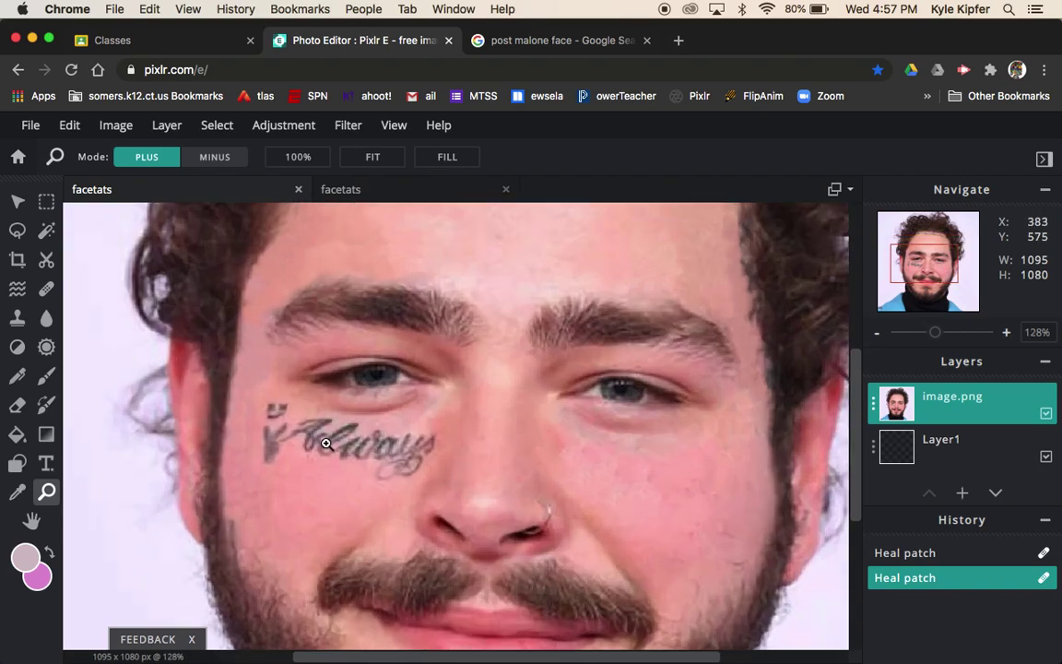
pyautogui.click(325, 442)
pyautogui.click(325, 443)
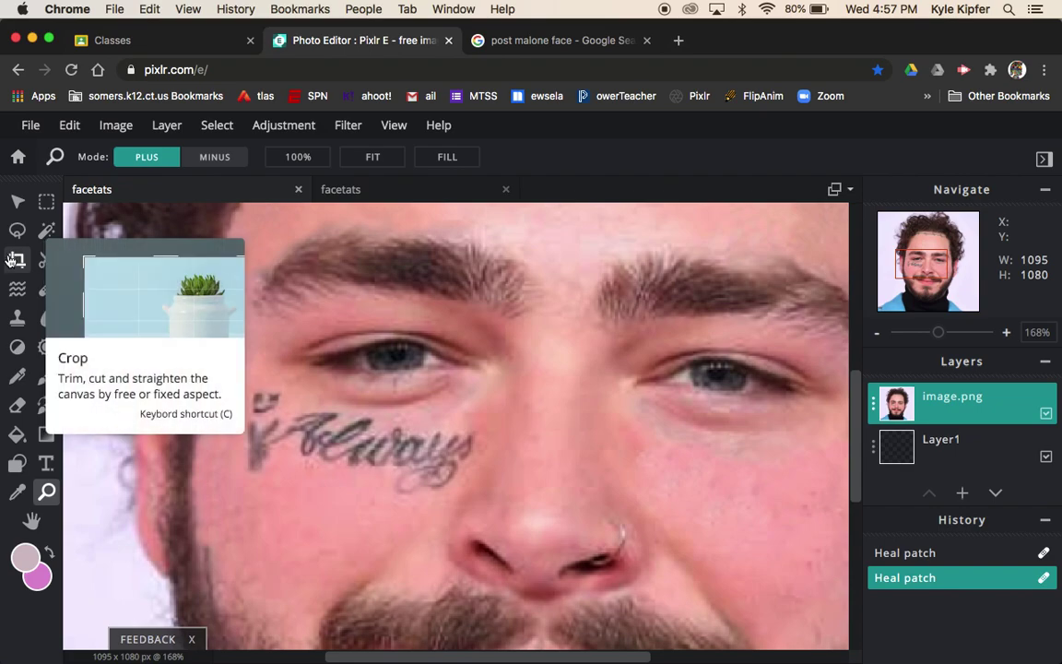
# - Remove the red blemish on the chin beside the beard with the Heal tool's Patch method at size 8
pyautogui.click(17, 318)
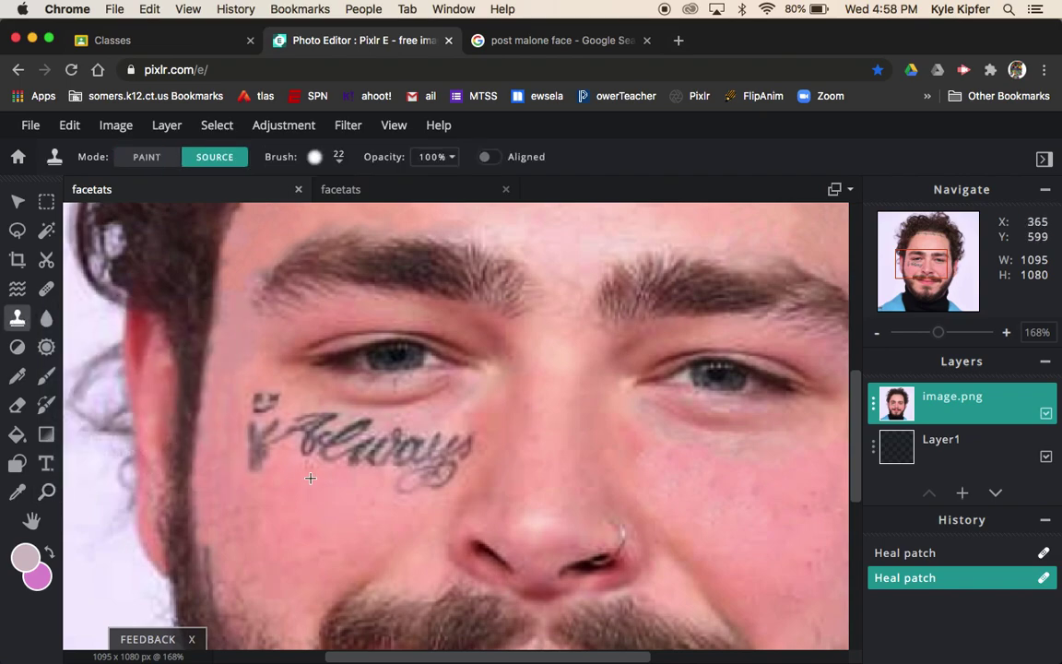
pyautogui.click(47, 292)
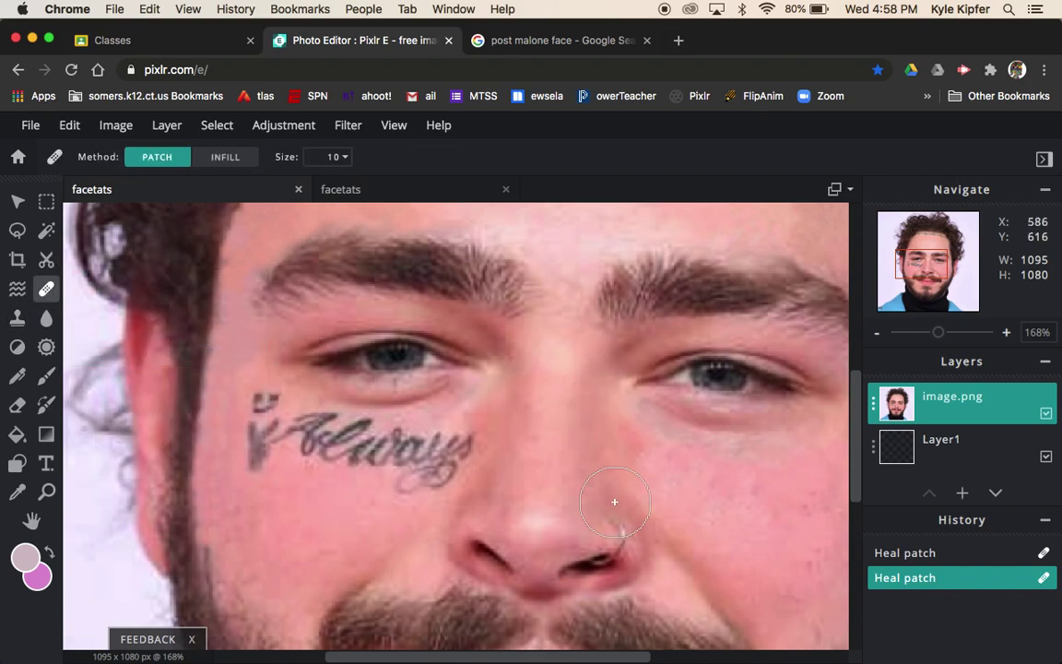
pyautogui.moveTo(857, 456); pyautogui.dragTo(858, 572)
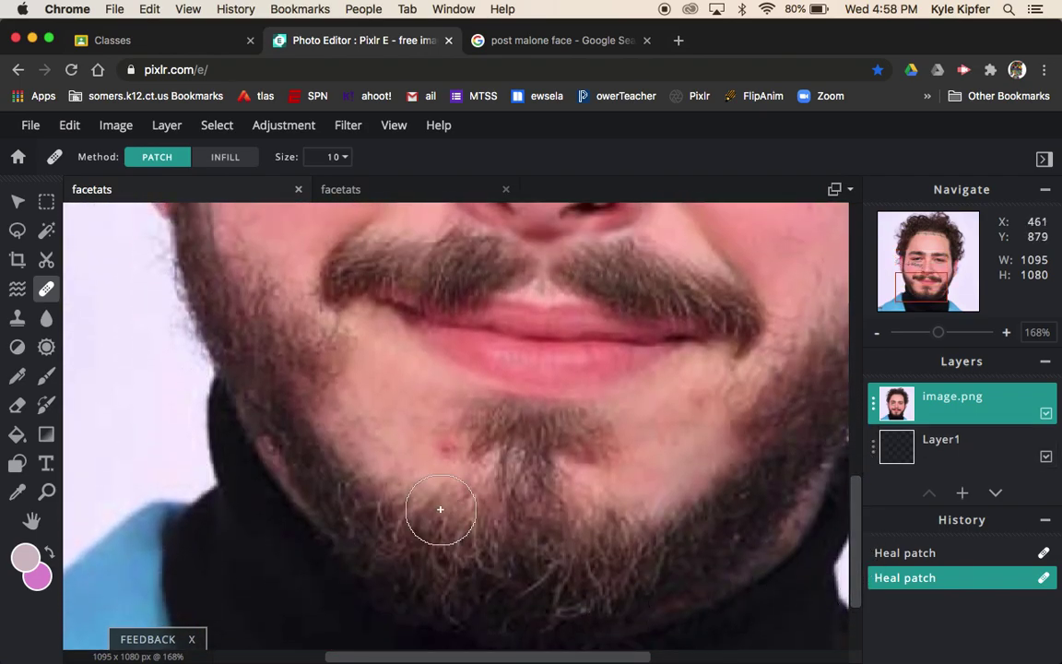
pyautogui.click(346, 158)
pyautogui.moveTo(217, 189); pyautogui.dragTo(210, 188)
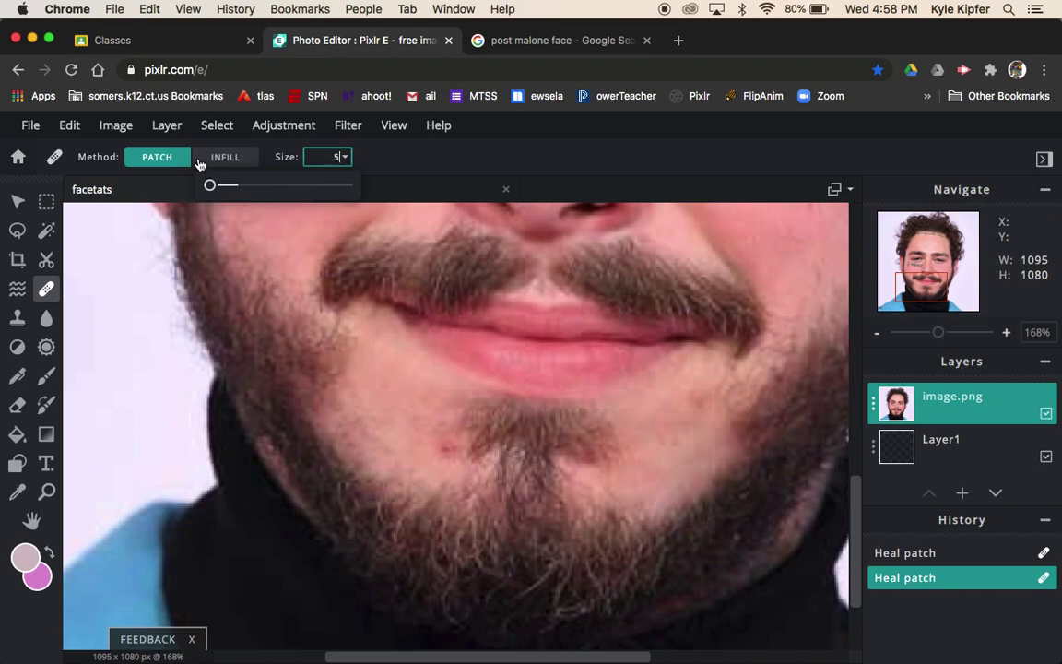
pyautogui.moveTo(210, 187); pyautogui.dragTo(212, 184)
pyautogui.click(444, 448)
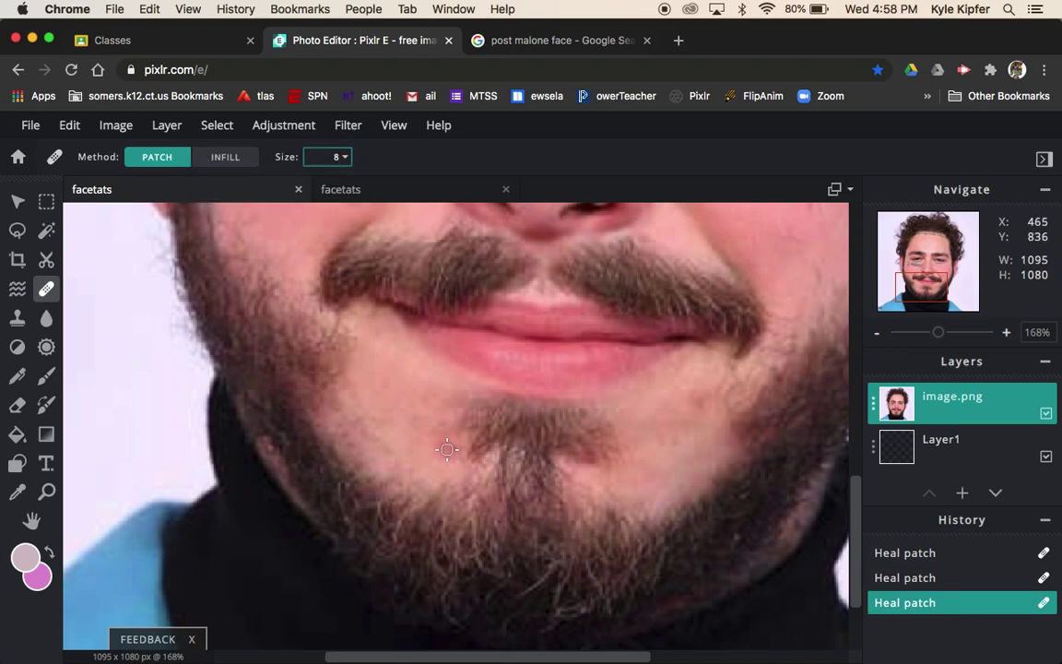
# - Patch the remaining blemish spots on the chin beside the goatee with the Heal tool
pyautogui.click(441, 448)
pyautogui.click(435, 441)
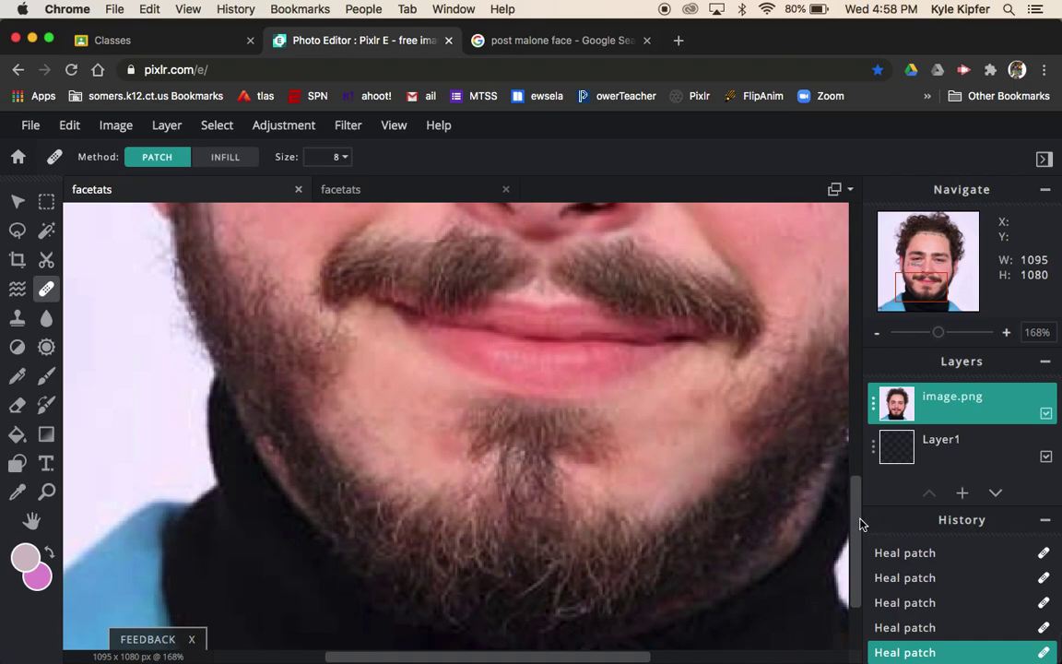
# - Patch over the small marks beside the "Always" tattoo and the start of its first letter with the Heal tool at size 8
pyautogui.moveTo(856, 516); pyautogui.dragTo(859, 490)
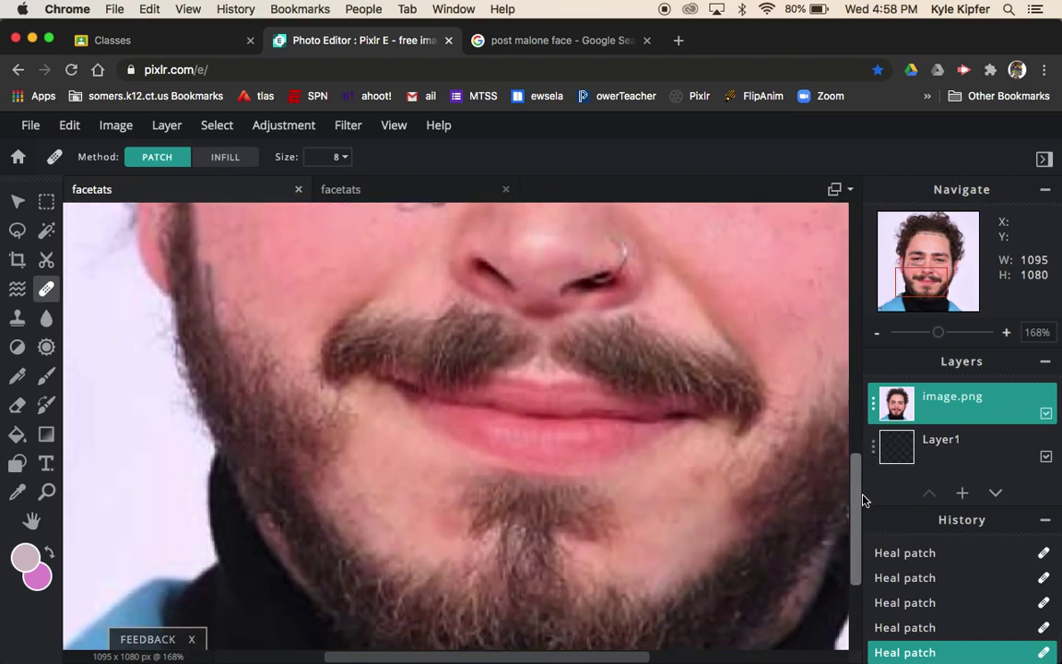
pyautogui.press('z')
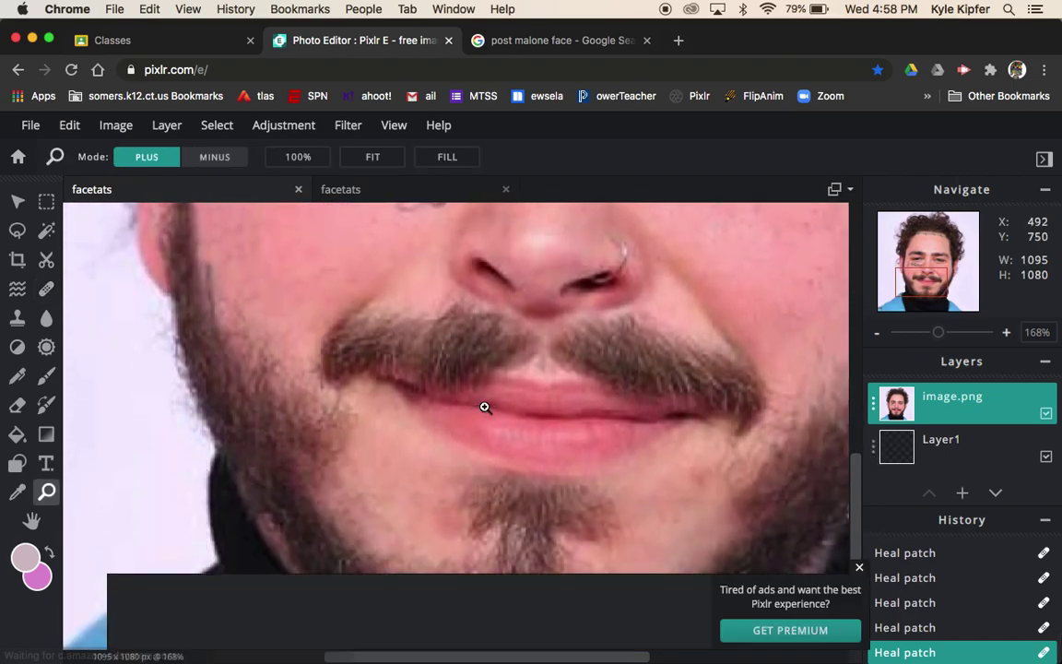
pyautogui.press('alt')
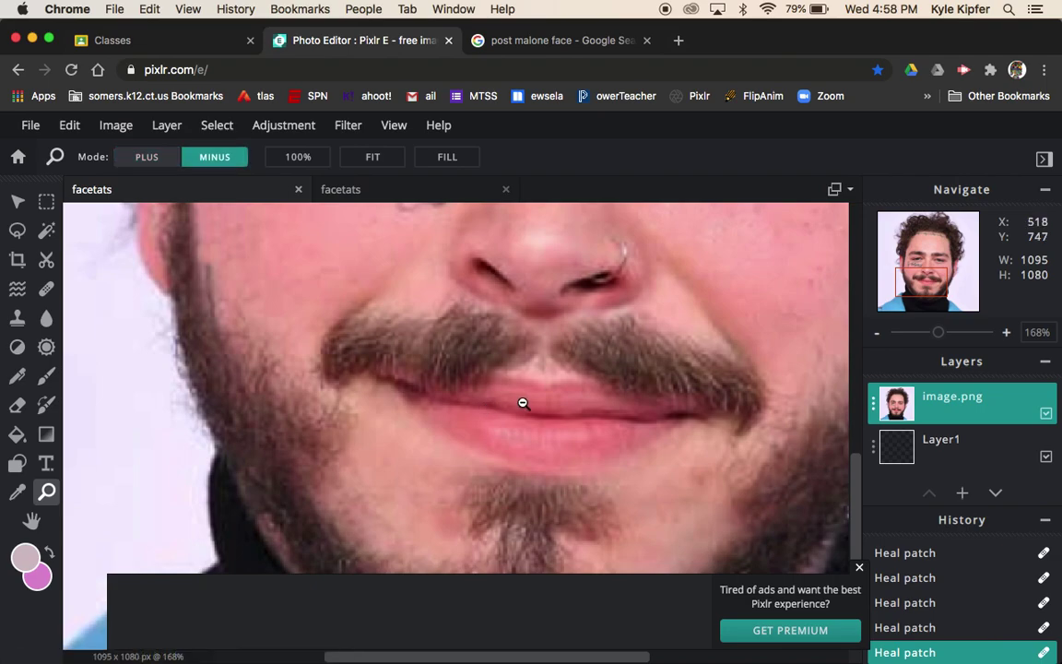
pyautogui.click(522, 403)
pyautogui.click(523, 403)
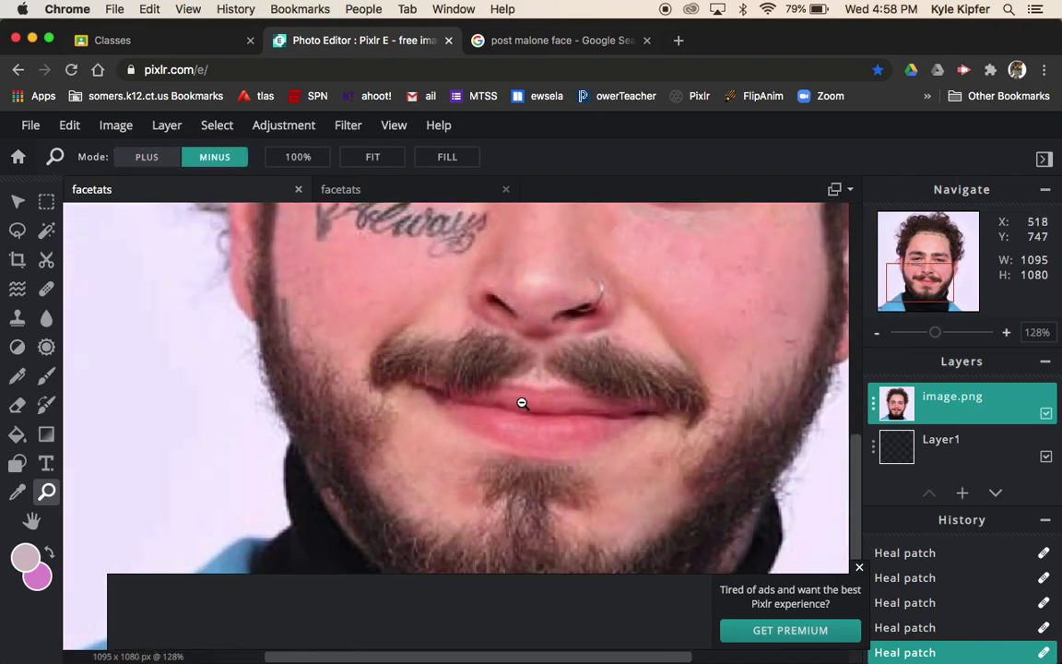
pyautogui.click(522, 402)
pyautogui.click(521, 403)
pyautogui.click(450, 368)
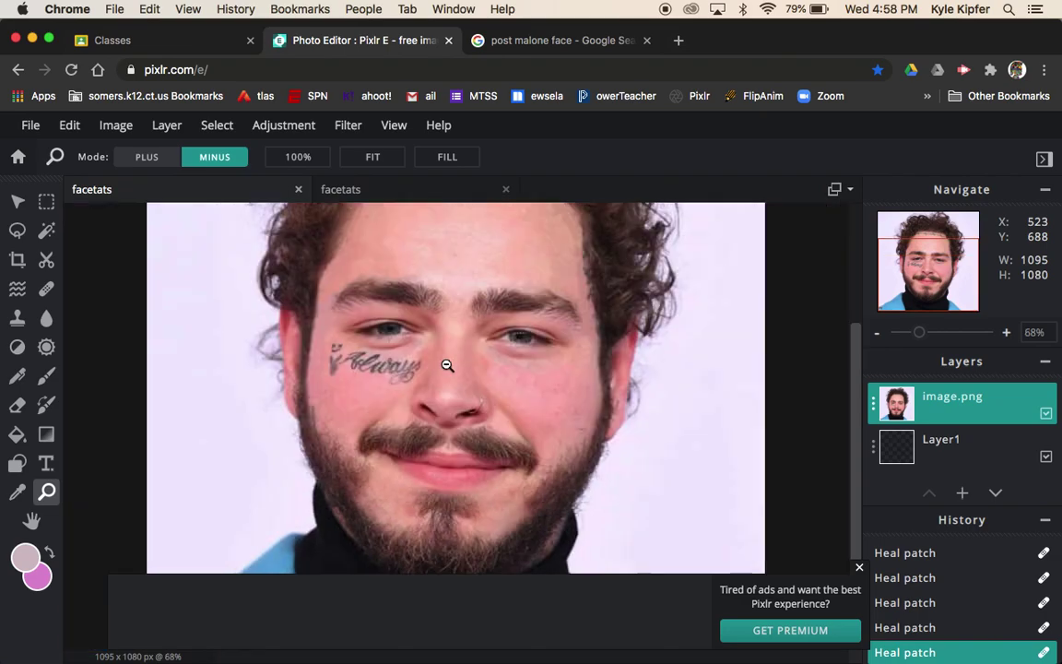
pyautogui.click(859, 566)
pyautogui.click(373, 368)
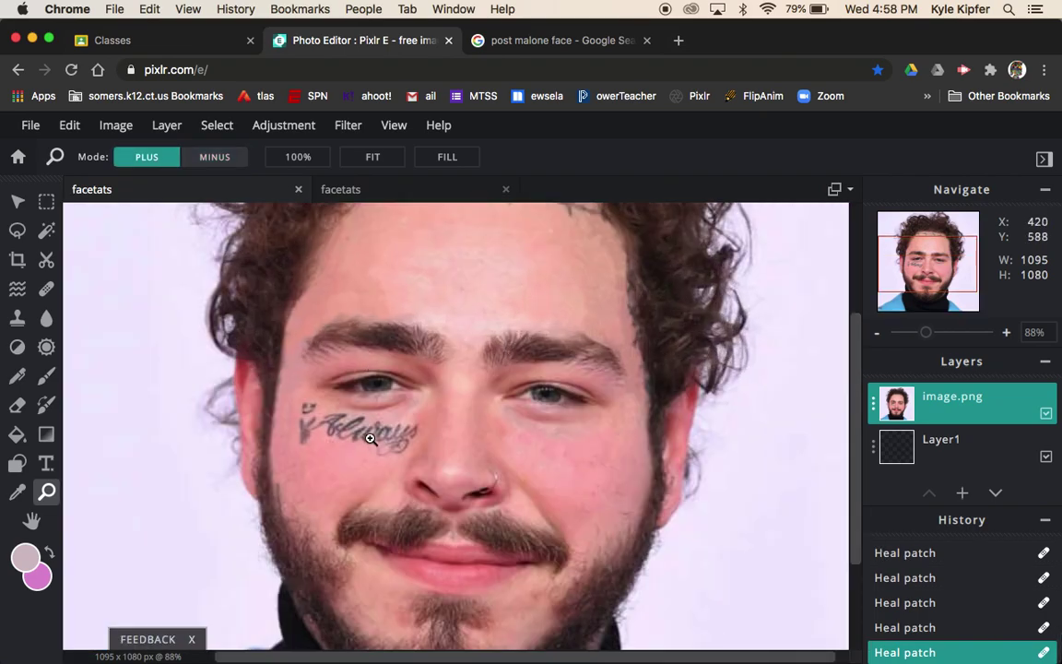
pyautogui.click(368, 434)
pyautogui.click(367, 435)
pyautogui.click(366, 434)
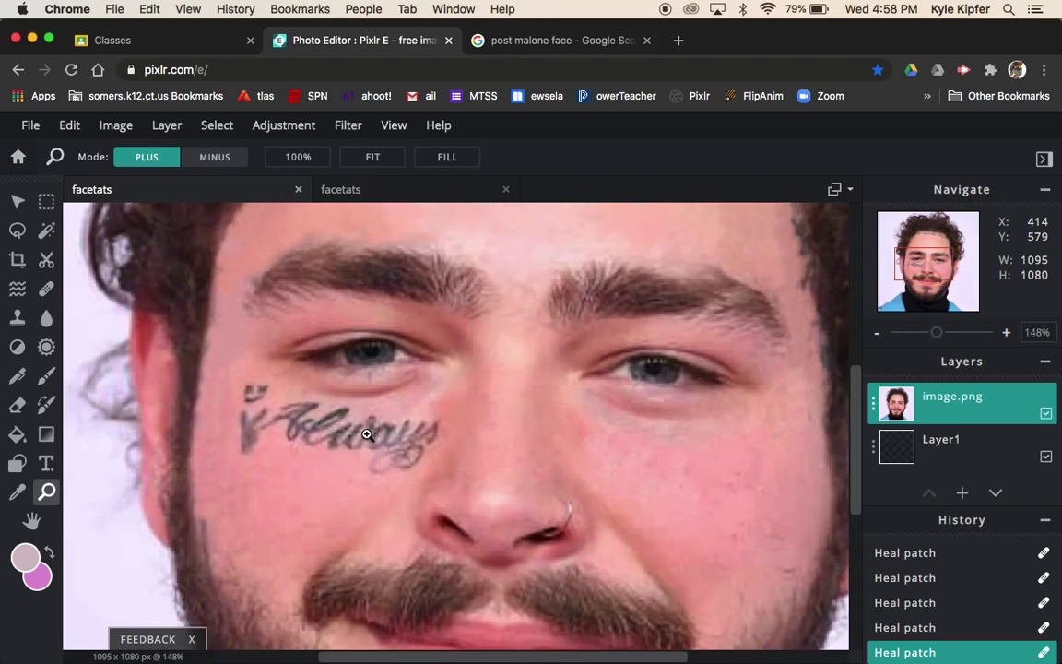
pyautogui.click(45, 290)
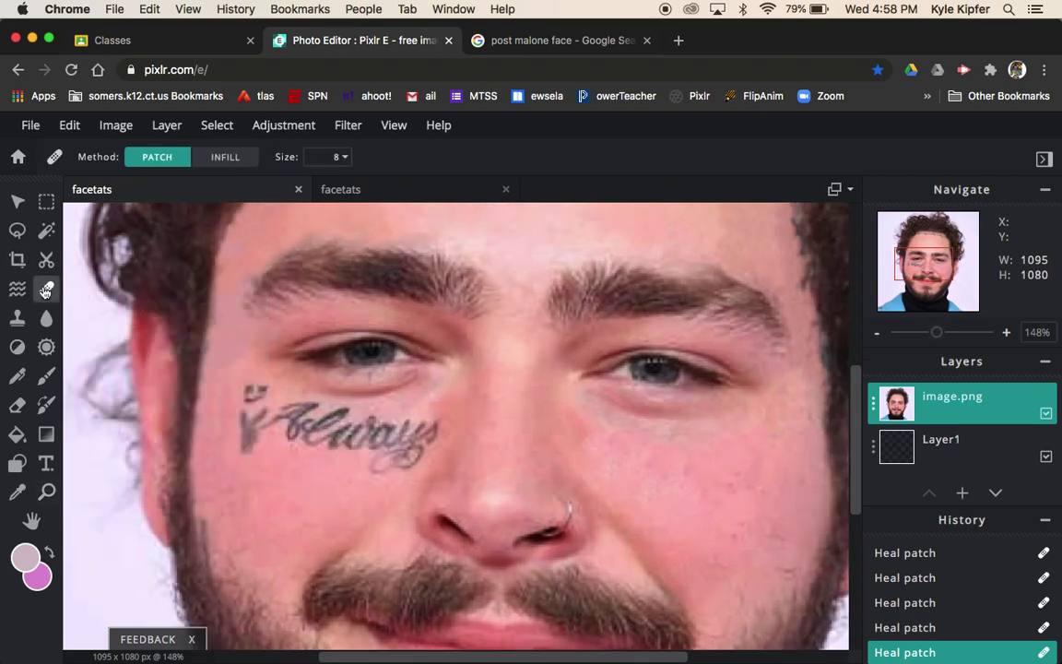
pyautogui.click(243, 437)
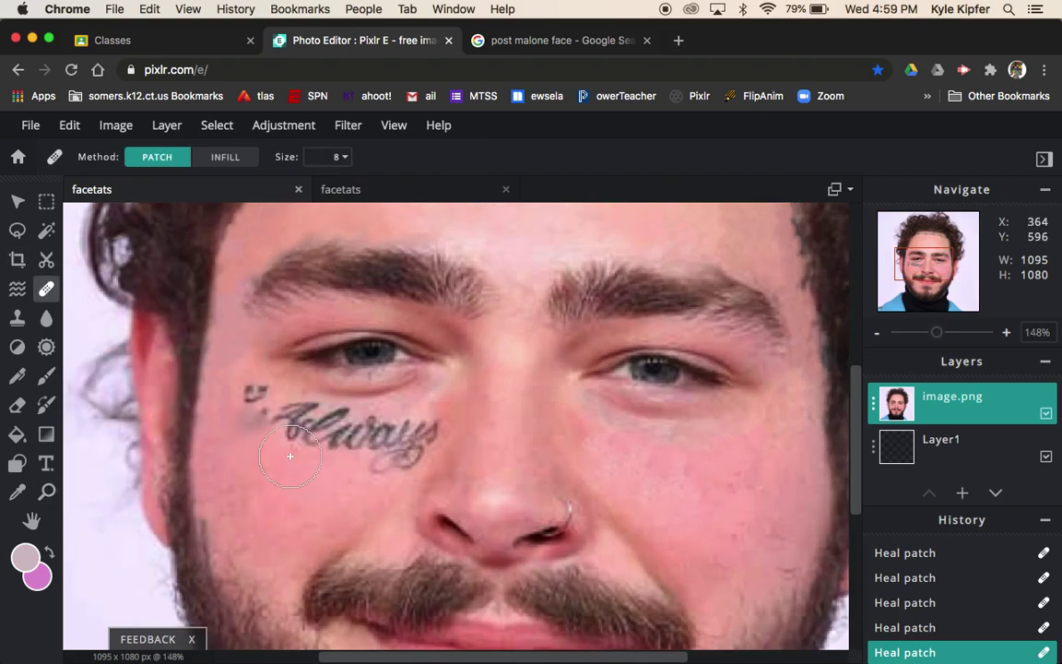
pyautogui.click(241, 400)
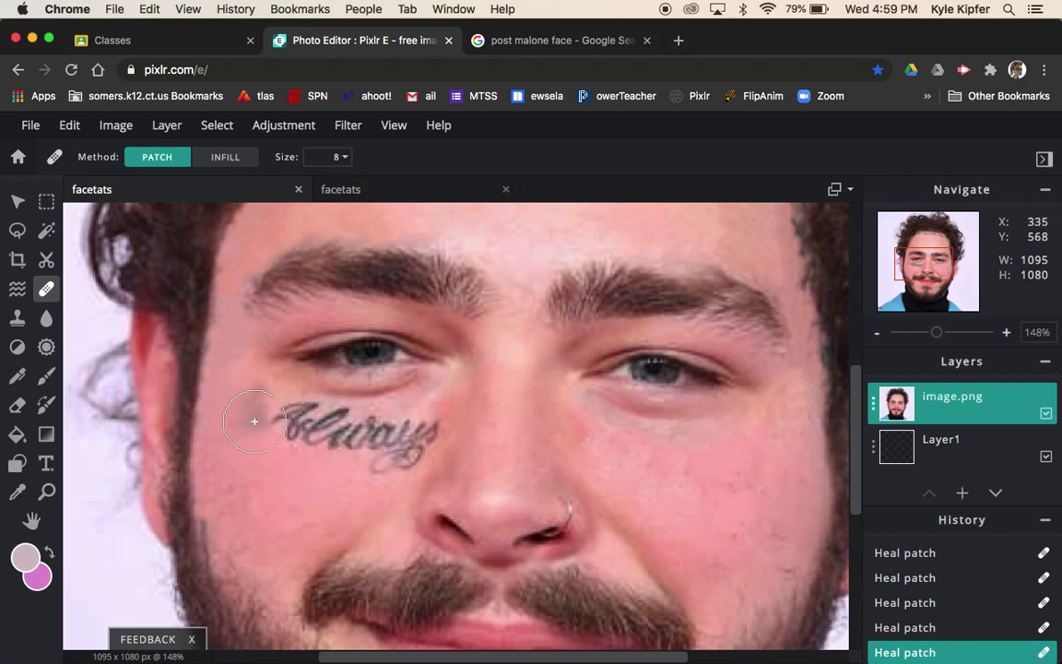
pyautogui.click(279, 434)
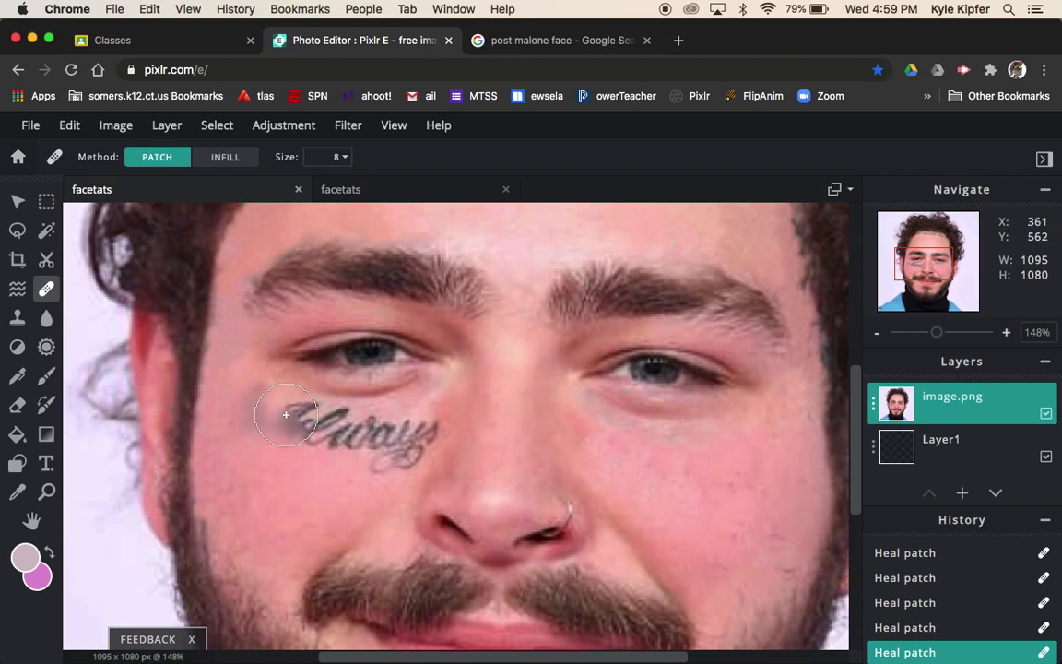
# - Paint over the grey smudge beside the tattoo with the Clone stamp, brush size 22 and 100% opacity
pyautogui.click(15, 318)
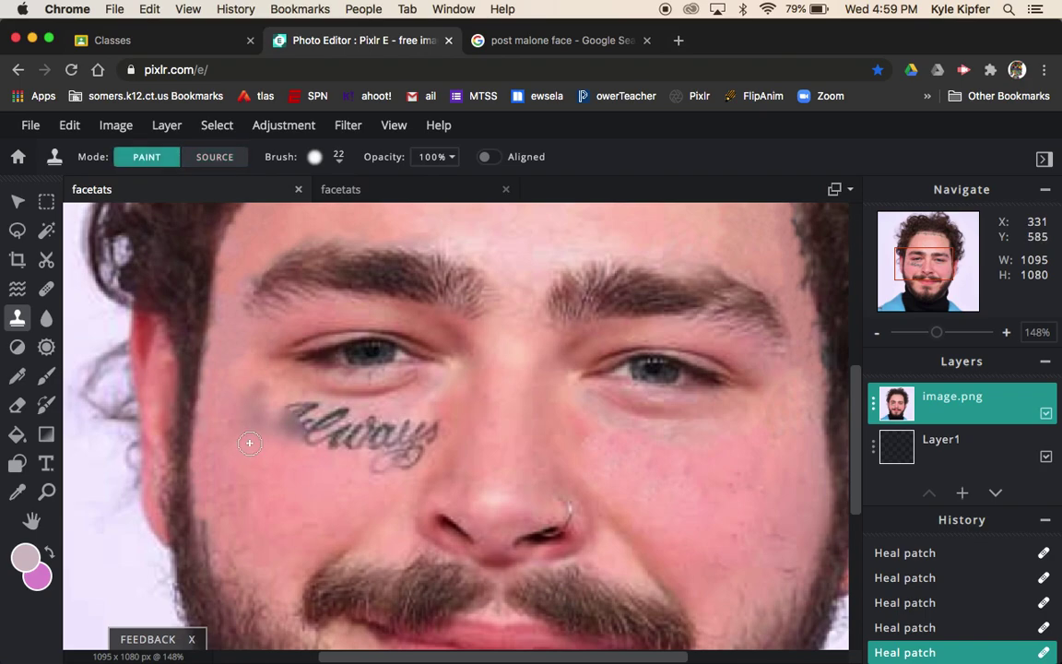
pyautogui.click(145, 165)
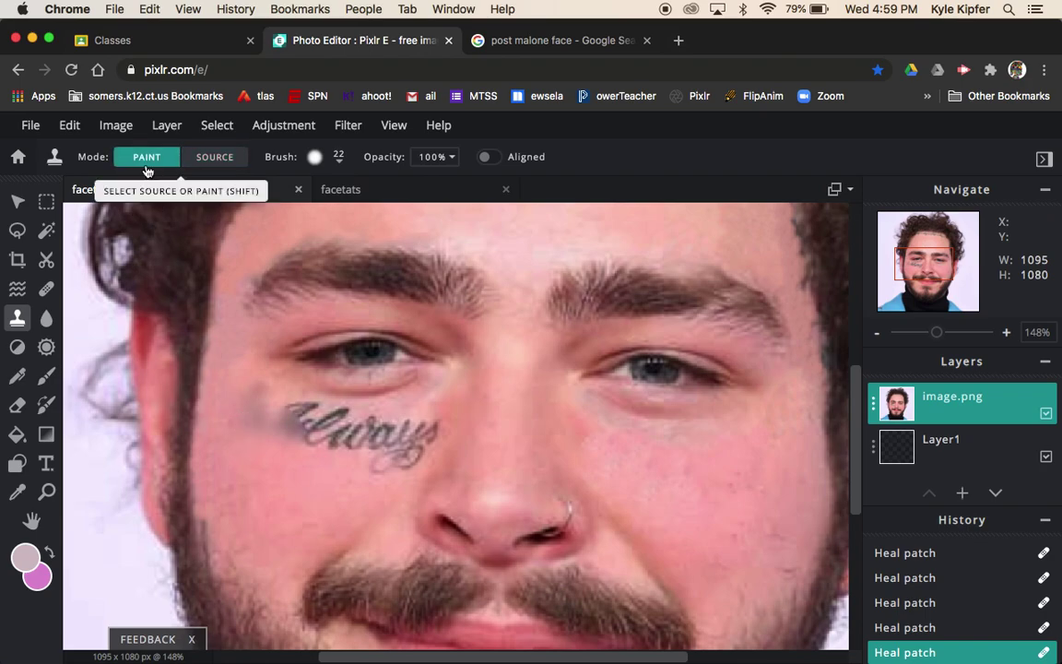
pyautogui.click(253, 420)
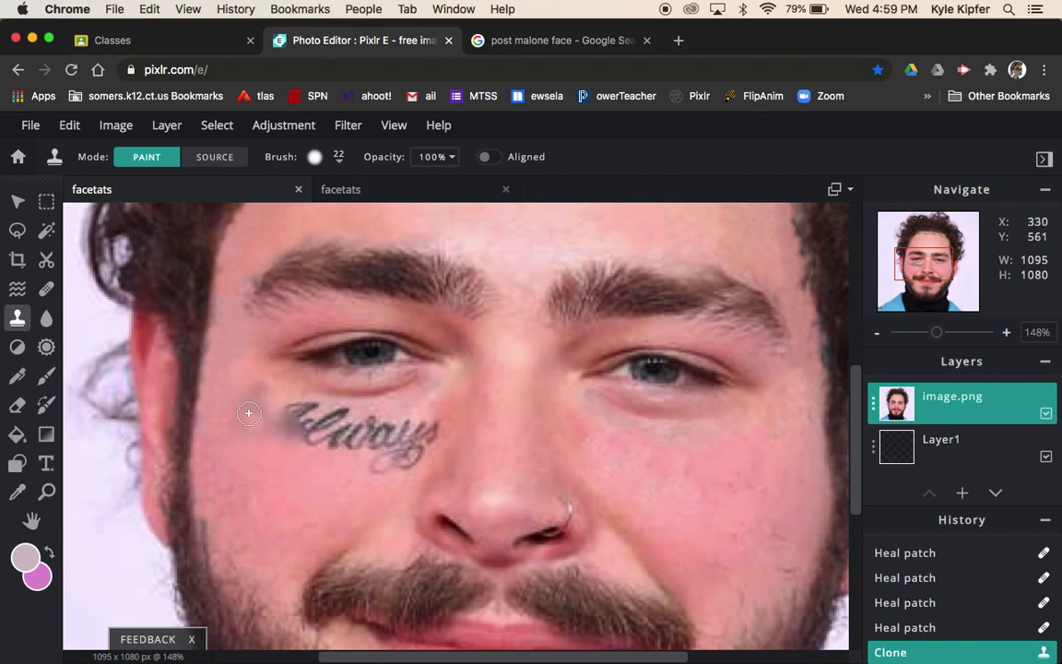
pyautogui.click(242, 411)
pyautogui.click(224, 398)
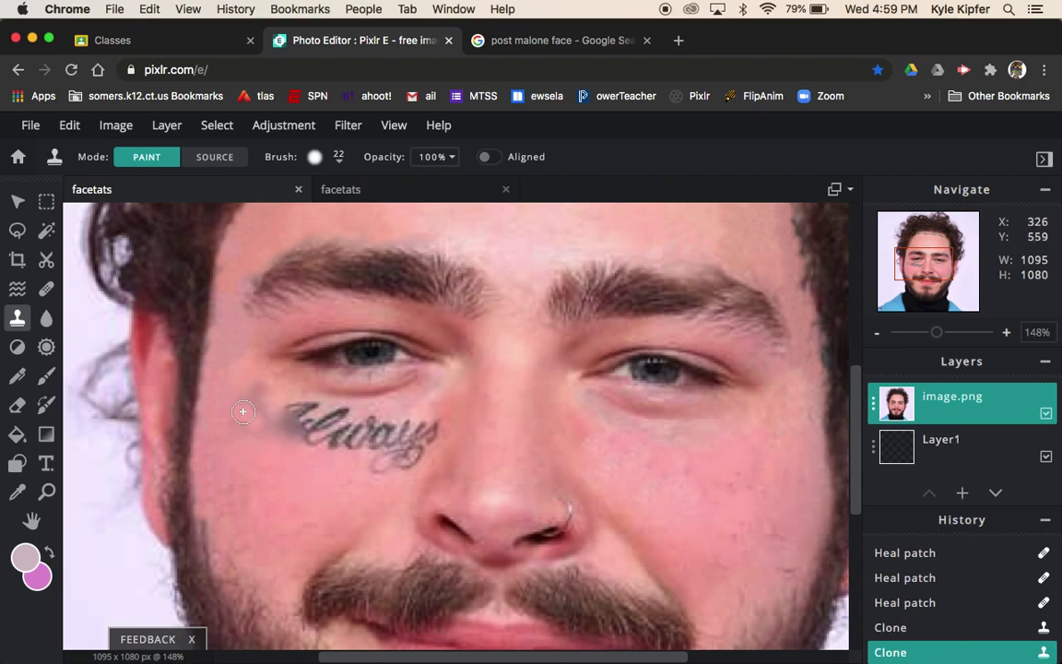
pyautogui.click(224, 398)
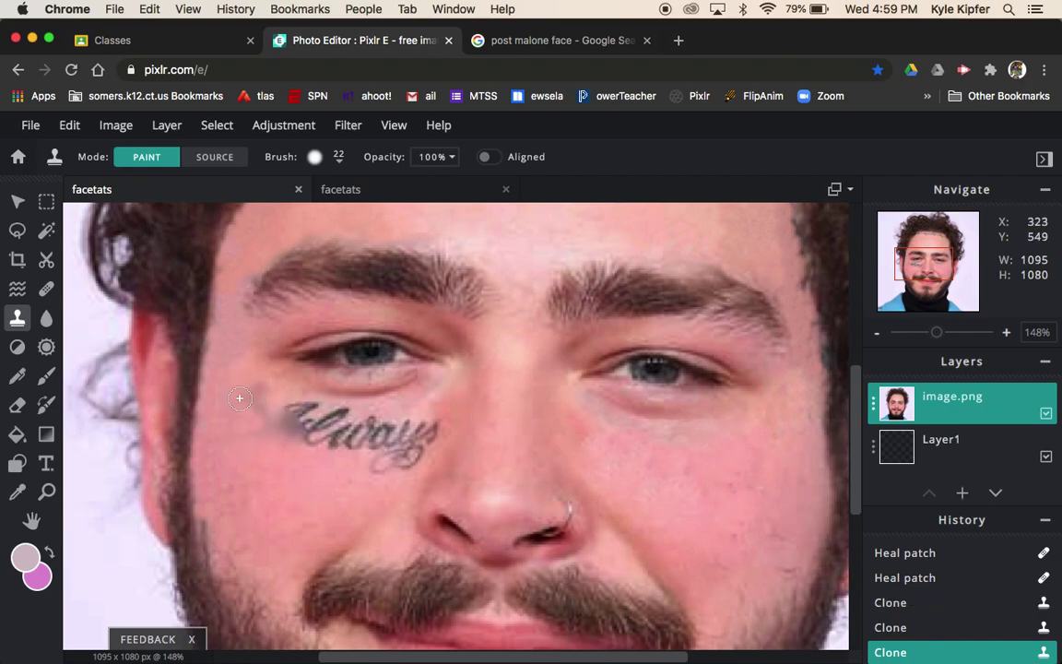
pyautogui.click(251, 431)
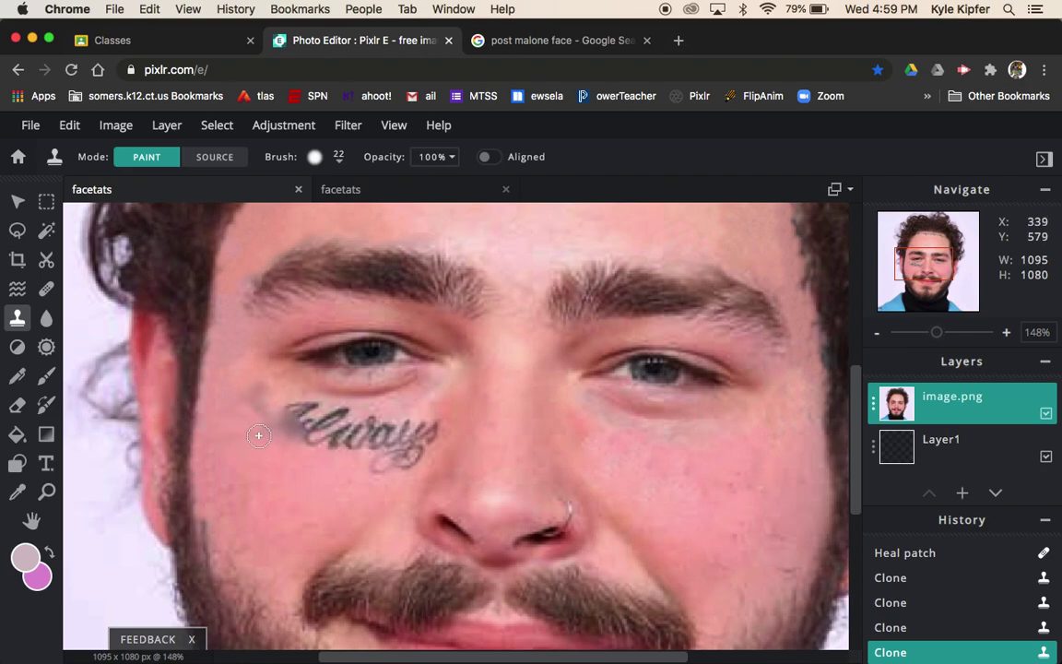
pyautogui.click(281, 448)
# - Sample clean cheek skin around the smudge as the clone source and paint it over the remaining dark patches
pyautogui.press('alt')
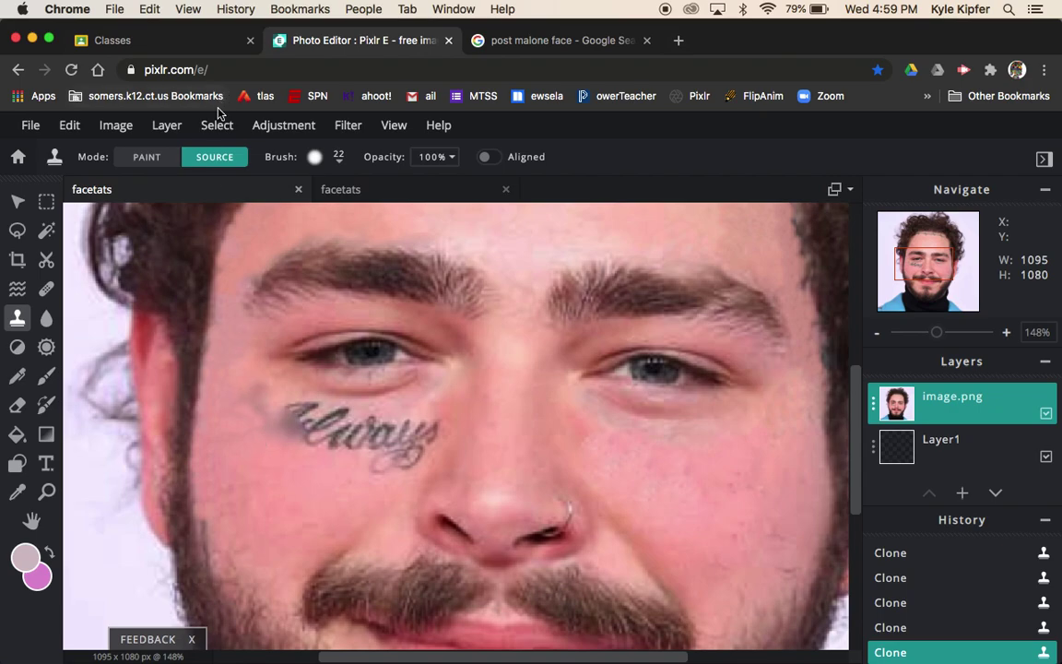
pyautogui.click(238, 384)
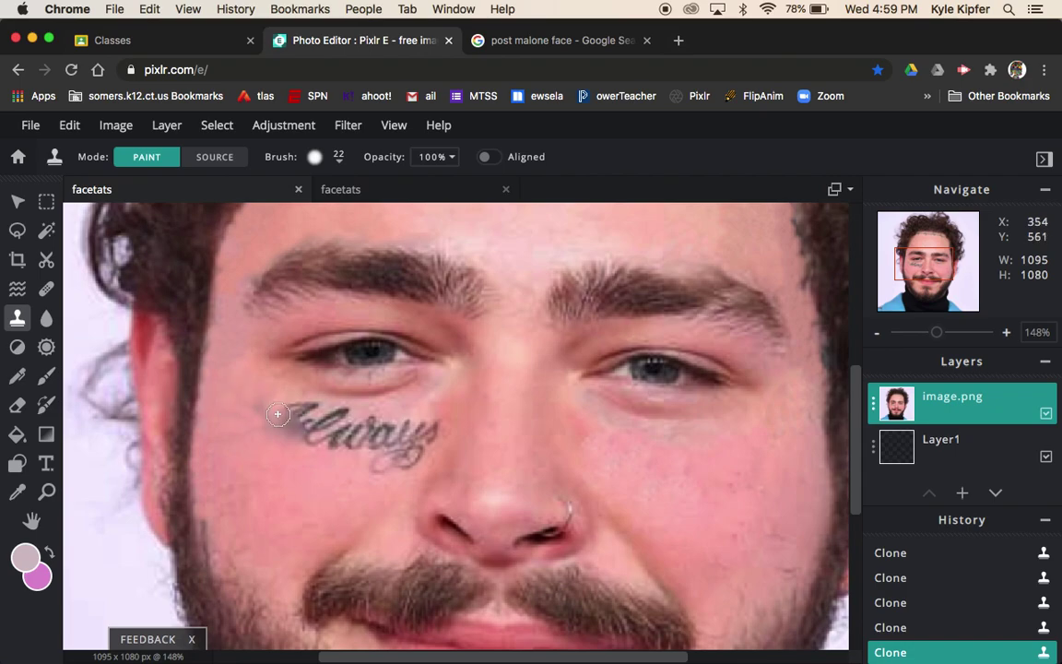
pyautogui.press('alt')
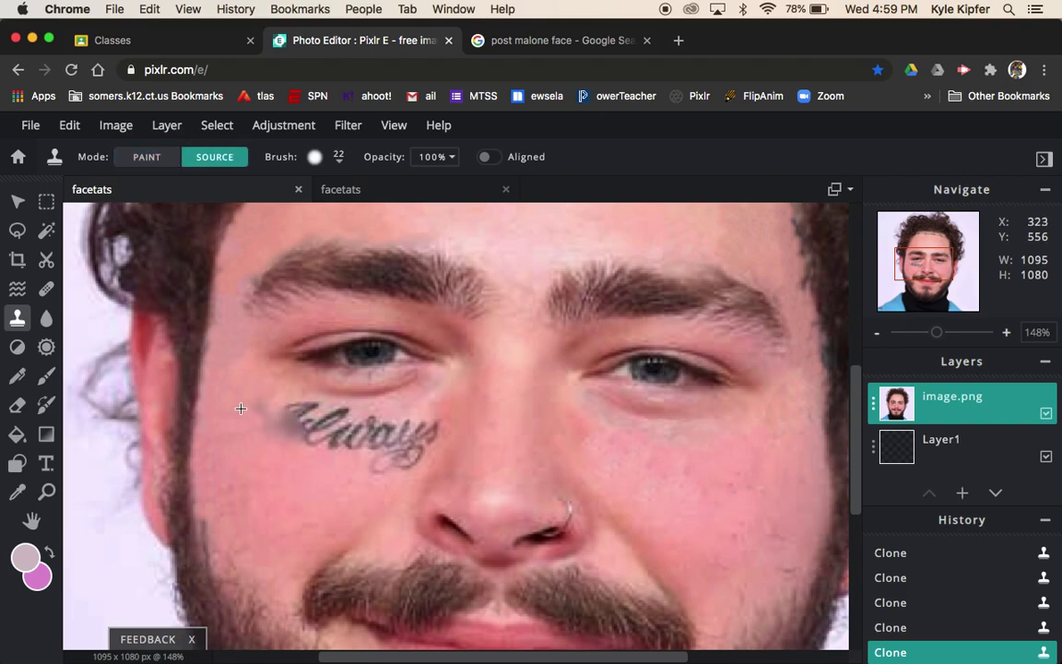
pyautogui.keyDown('alt'); pyautogui.click(241, 409); pyautogui.keyUp('alt')
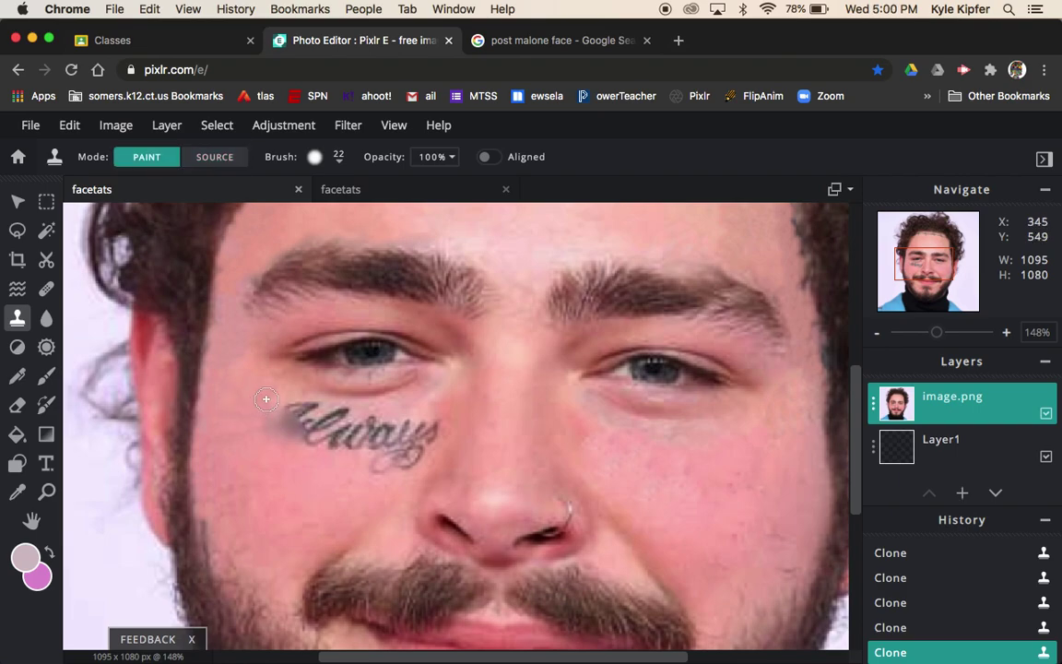
pyautogui.moveTo(265, 396); pyautogui.dragTo(268, 429)
pyautogui.press('alt')
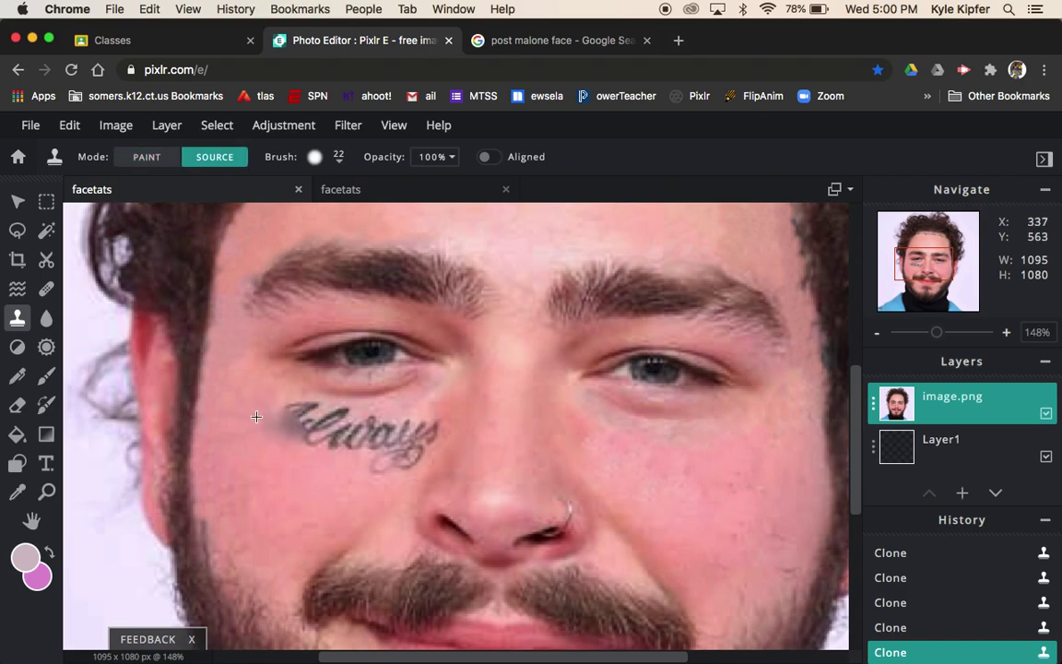
pyautogui.keyDown('alt'); pyautogui.click(249, 409); pyautogui.keyUp('alt')
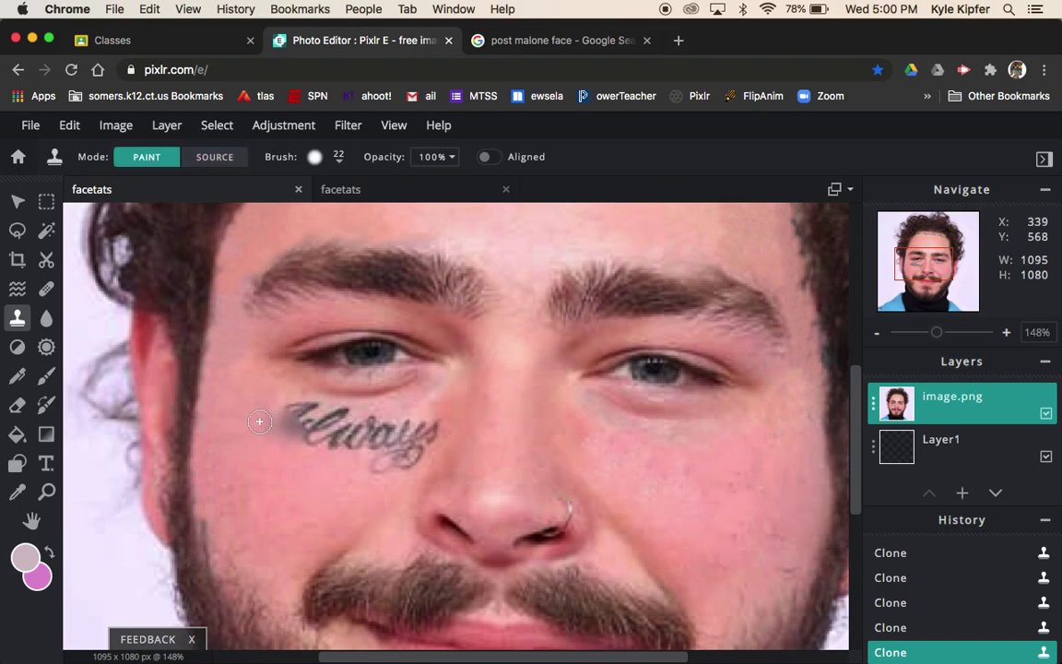
# - Clone skin sampled above, beside and below the tattoo over its first letter "A"
pyautogui.press('alt')
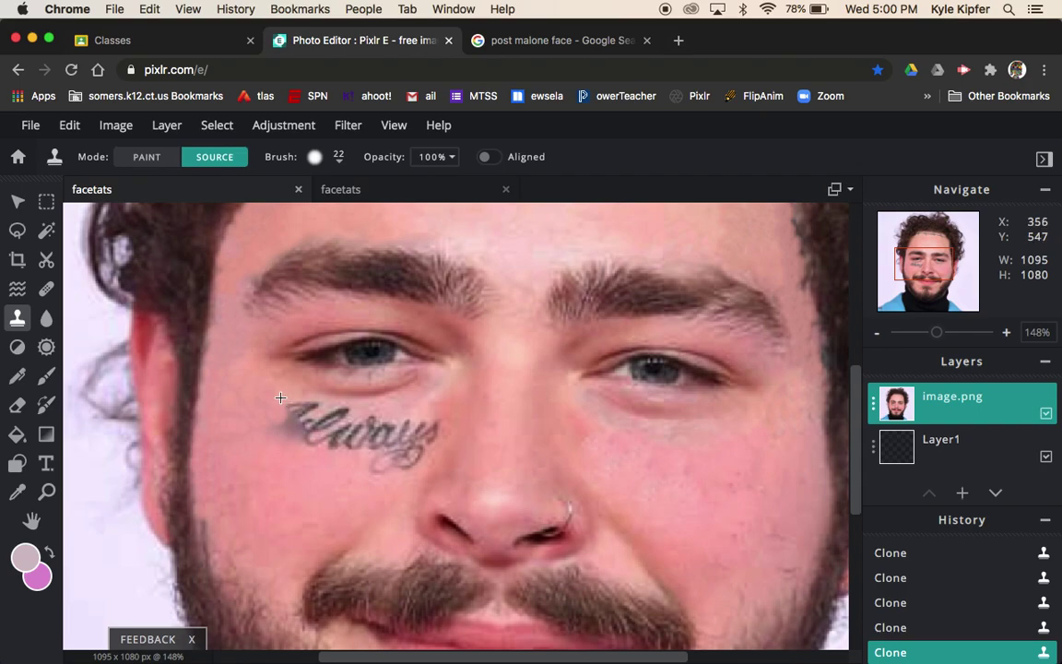
pyautogui.keyDown('alt'); pyautogui.click(280, 395); pyautogui.keyUp('alt')
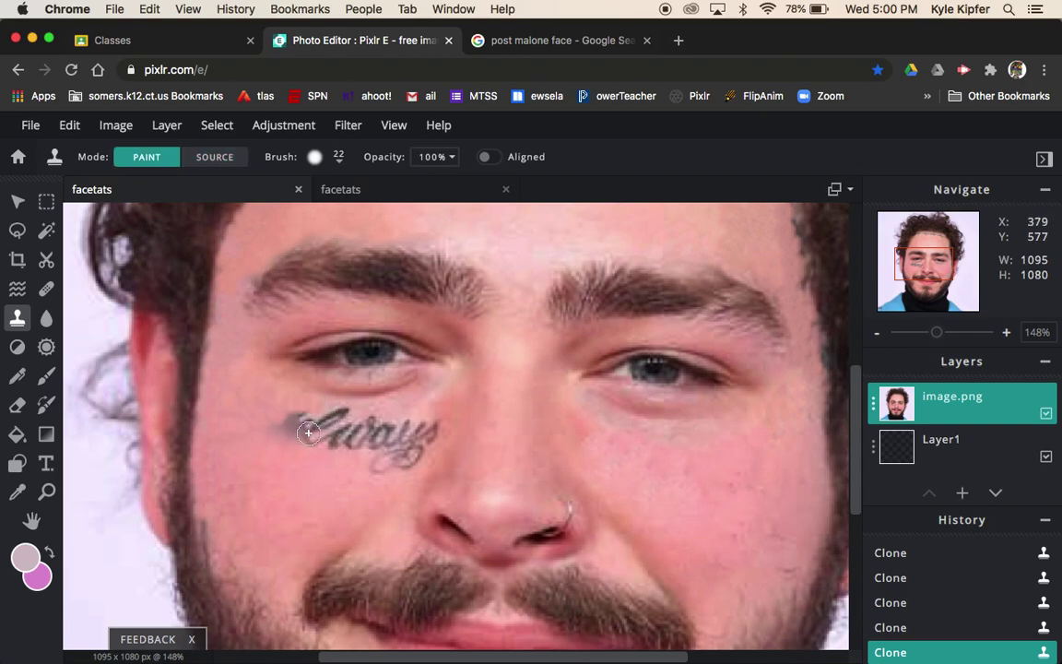
pyautogui.press('alt')
pyautogui.keyDown('alt'); pyautogui.click(276, 427); pyautogui.keyUp('alt')
pyautogui.press('alt')
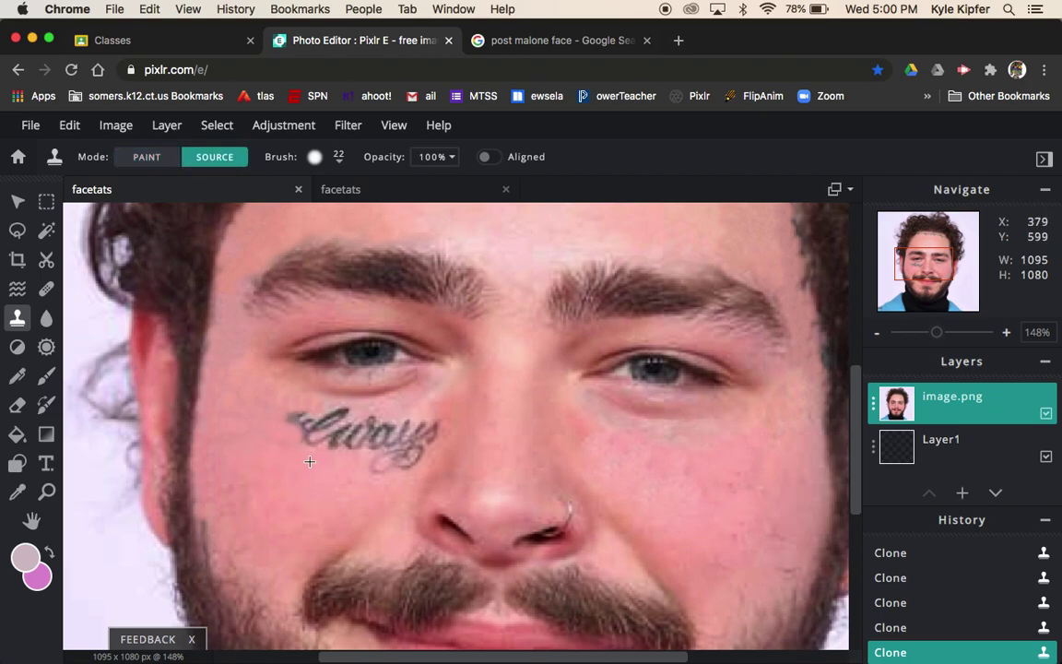
pyautogui.keyDown('alt'); pyautogui.click(300, 457); pyautogui.keyUp('alt')
pyautogui.moveTo(300, 439); pyautogui.dragTo(293, 423)
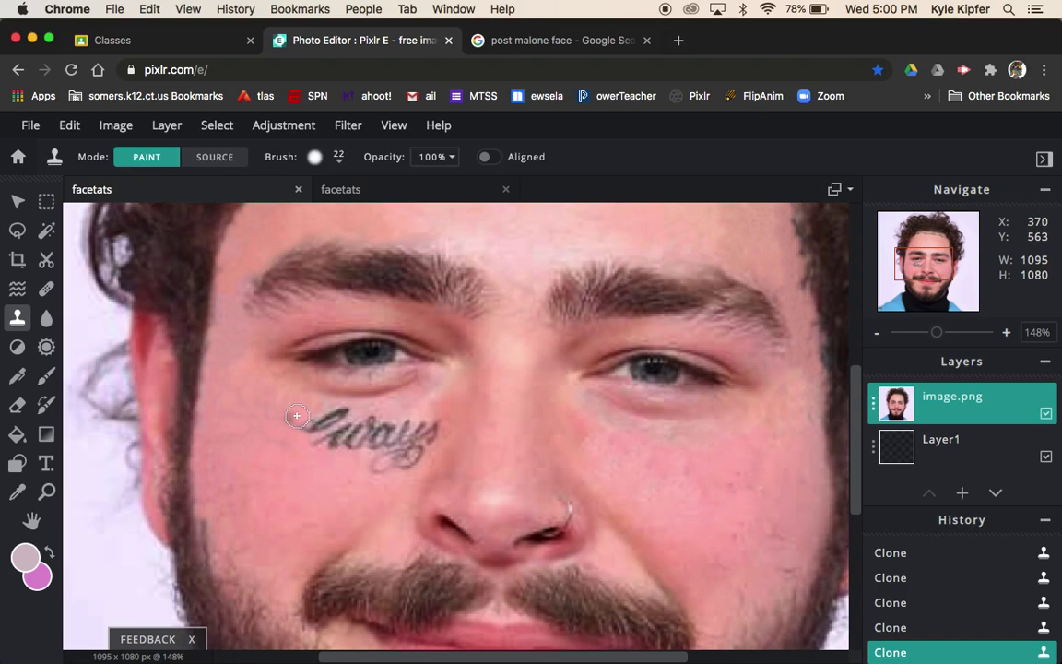
# - Clone skin sampled next to the tattoo and under the eye over the letter "l"
pyautogui.press('alt')
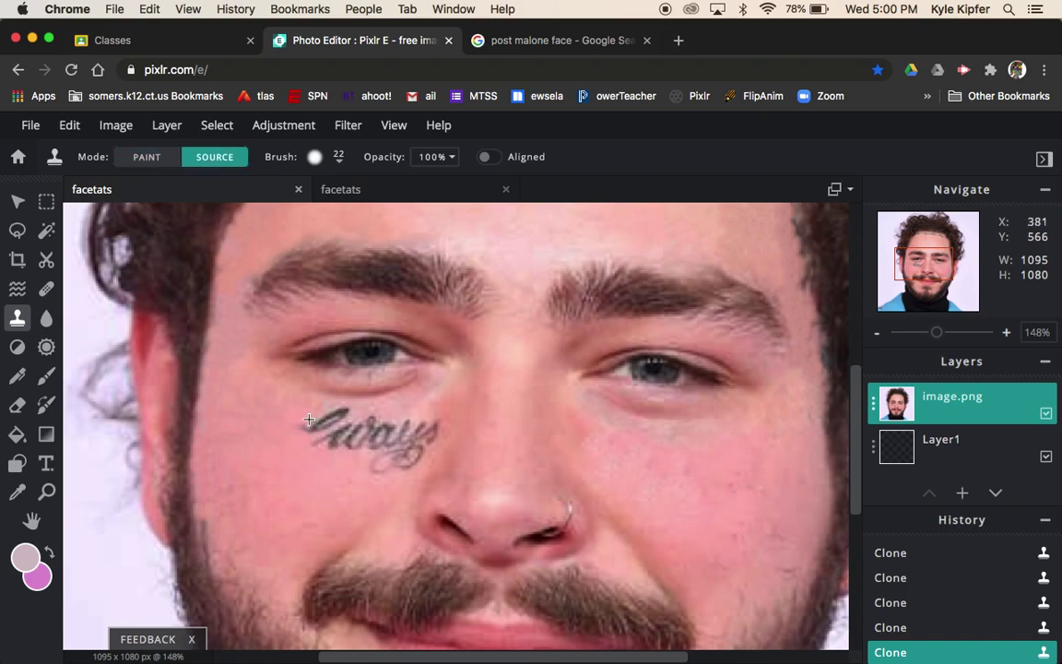
pyautogui.keyDown('alt'); pyautogui.click(304, 412); pyautogui.keyUp('alt')
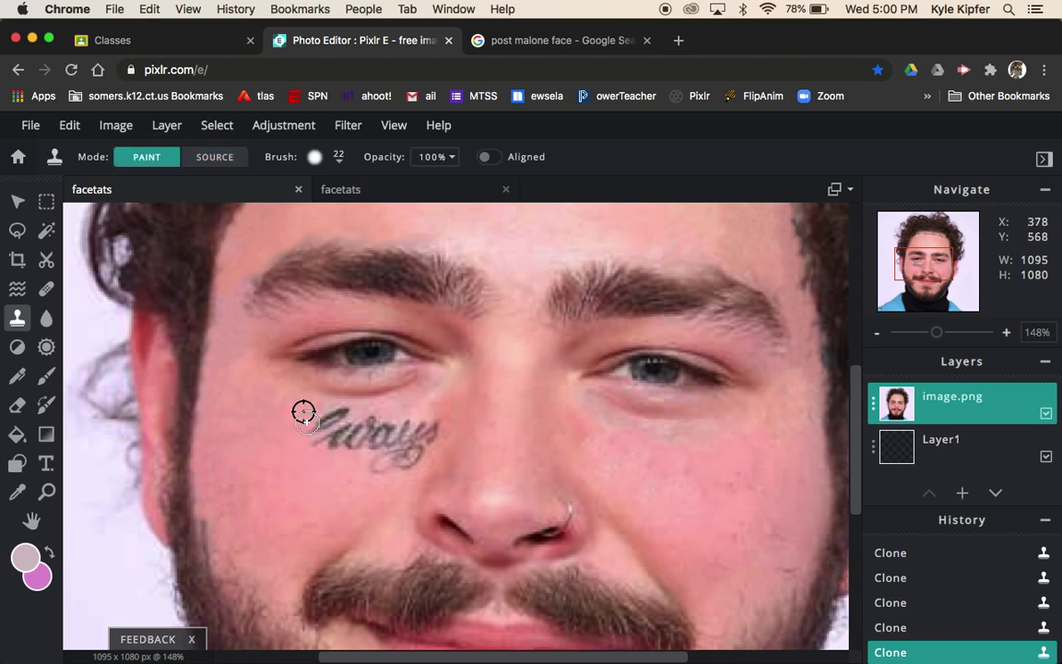
pyautogui.moveTo(315, 425)
pyautogui.mouseDown()
pyautogui.moveTo(304, 411)
pyautogui.moveTo(394, 431)
pyautogui.mouseUp()
pyautogui.press('alt')
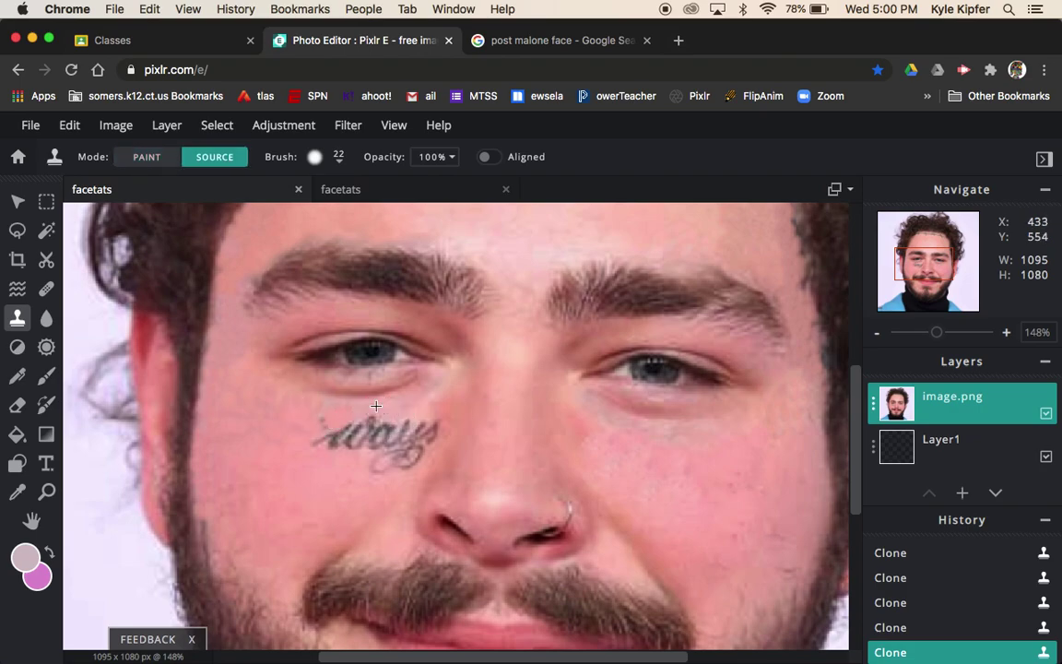
pyautogui.keyDown('alt'); pyautogui.click(376, 405); pyautogui.keyUp('alt')
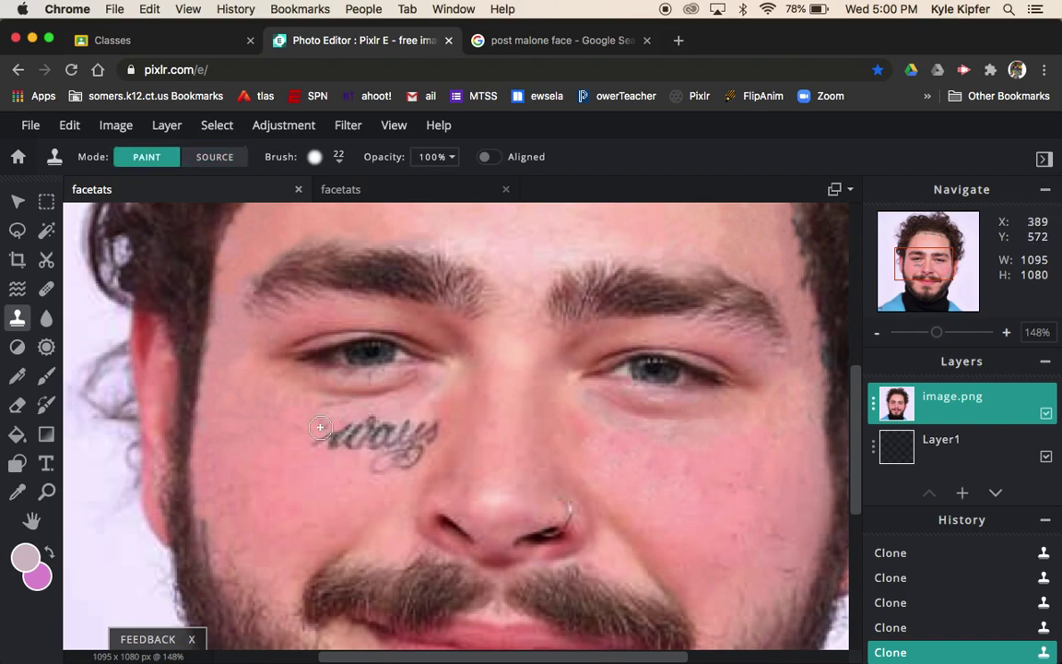
# - Clone skin sampled beside and below the tattoo over the letter "w" and the leftover specks around it
pyautogui.press('alt')
pyautogui.press('alt')
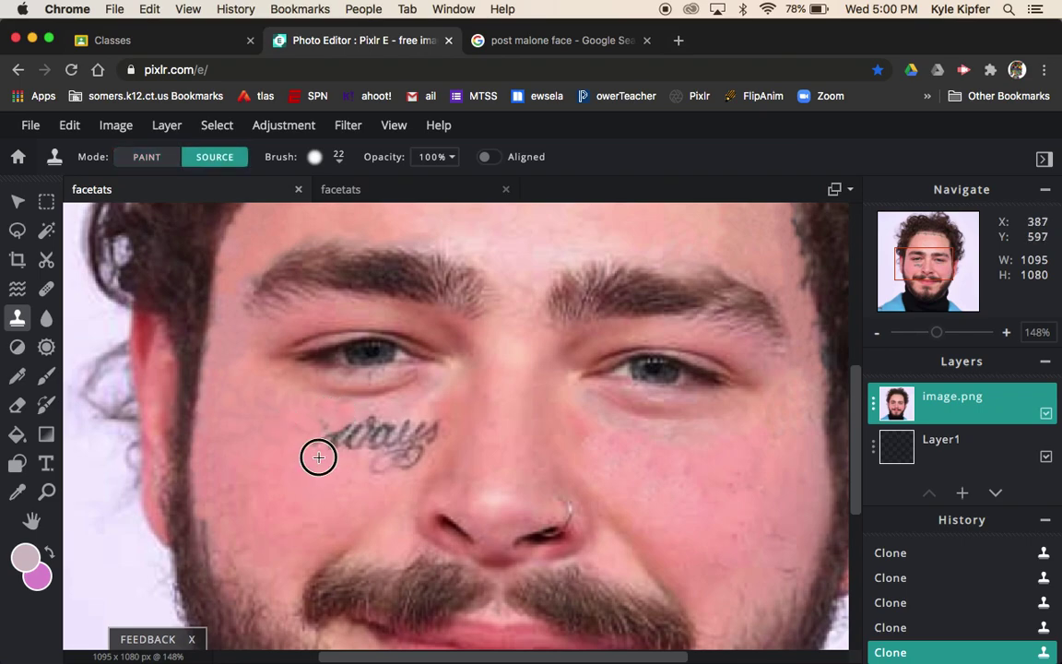
pyautogui.moveTo(318, 439)
pyautogui.mouseDown()
pyautogui.moveTo(333, 446)
pyautogui.moveTo(337, 432)
pyautogui.moveTo(318, 458)
pyautogui.mouseUp()
pyautogui.press('alt')
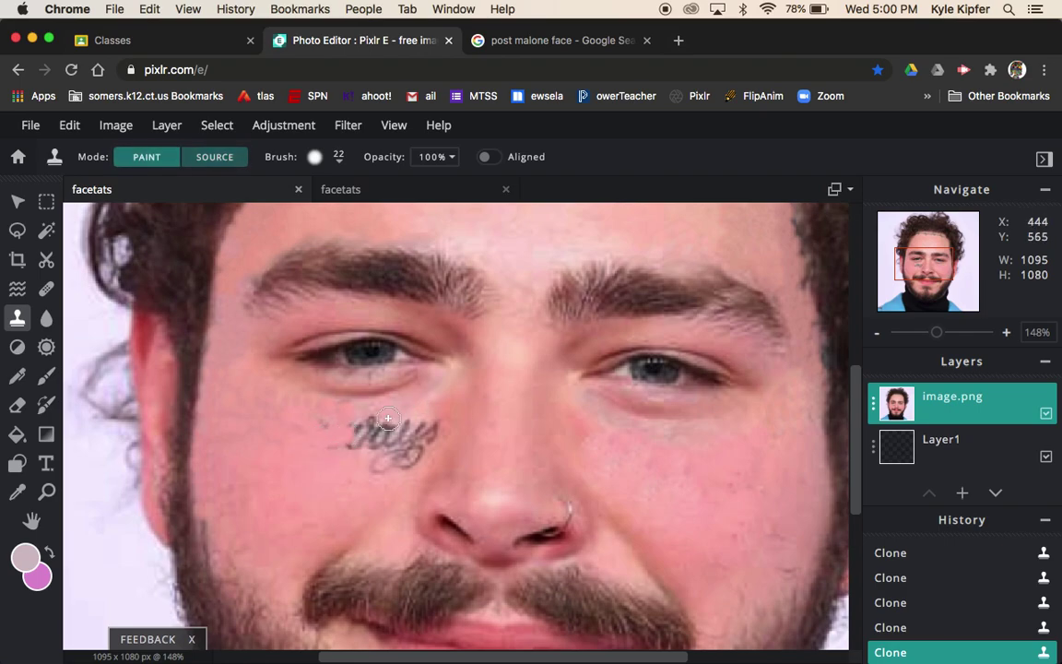
pyautogui.moveTo(323, 420); pyautogui.dragTo(343, 437)
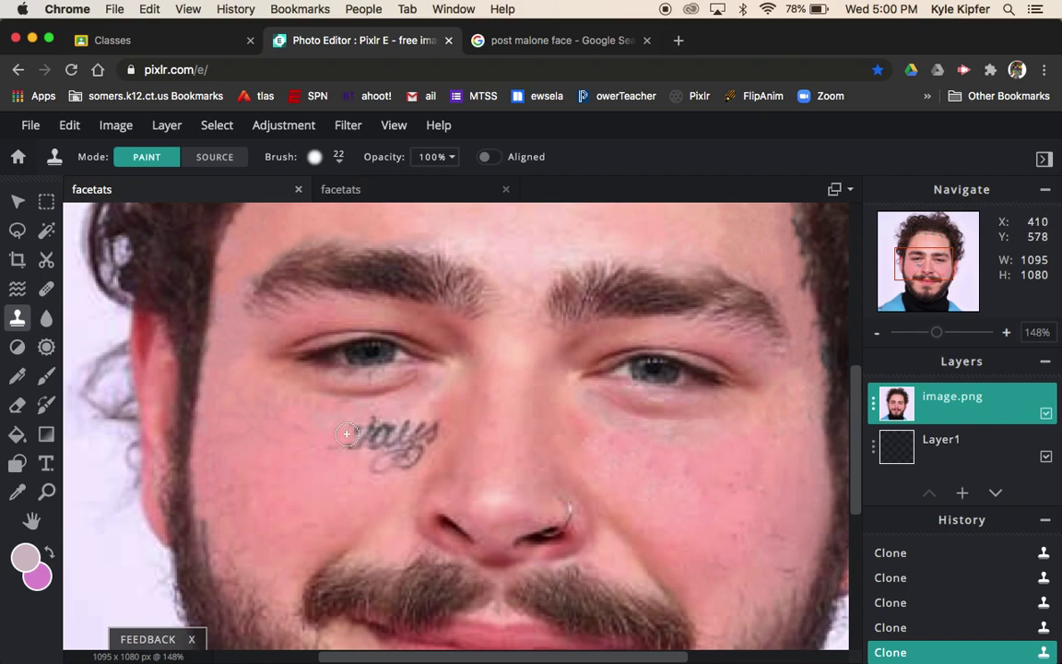
pyautogui.press('alt')
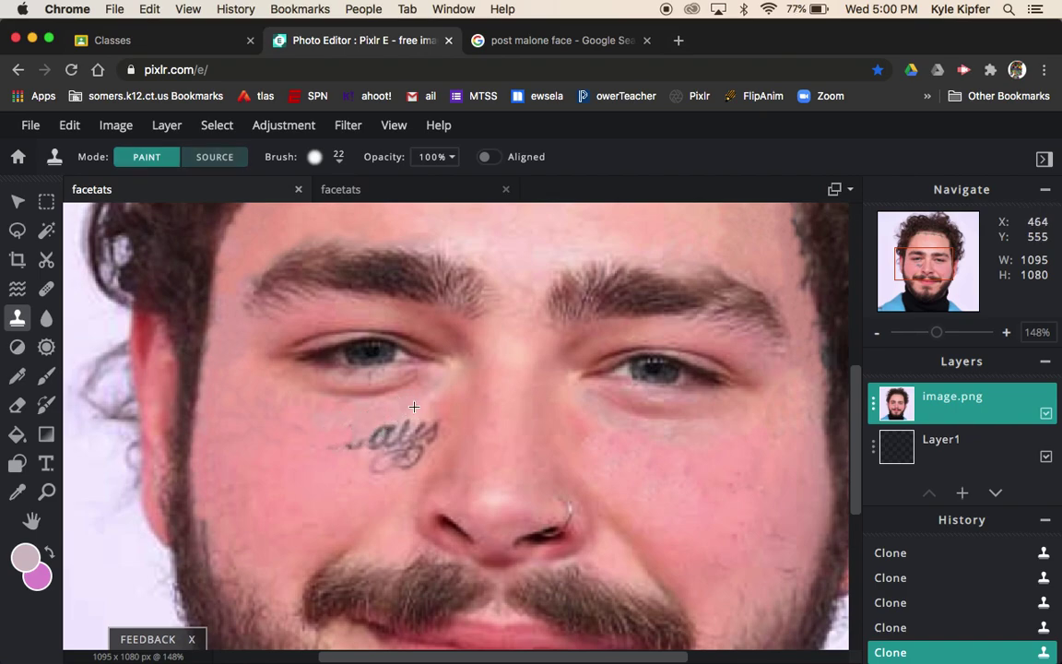
# - Clone skin sampled just above and below the tattoo over its second letter "a"
pyautogui.keyDown('alt'); pyautogui.click(399, 412); pyautogui.keyUp('alt')
pyautogui.moveTo(398, 410); pyautogui.dragTo(323, 460)
pyautogui.press('alt')
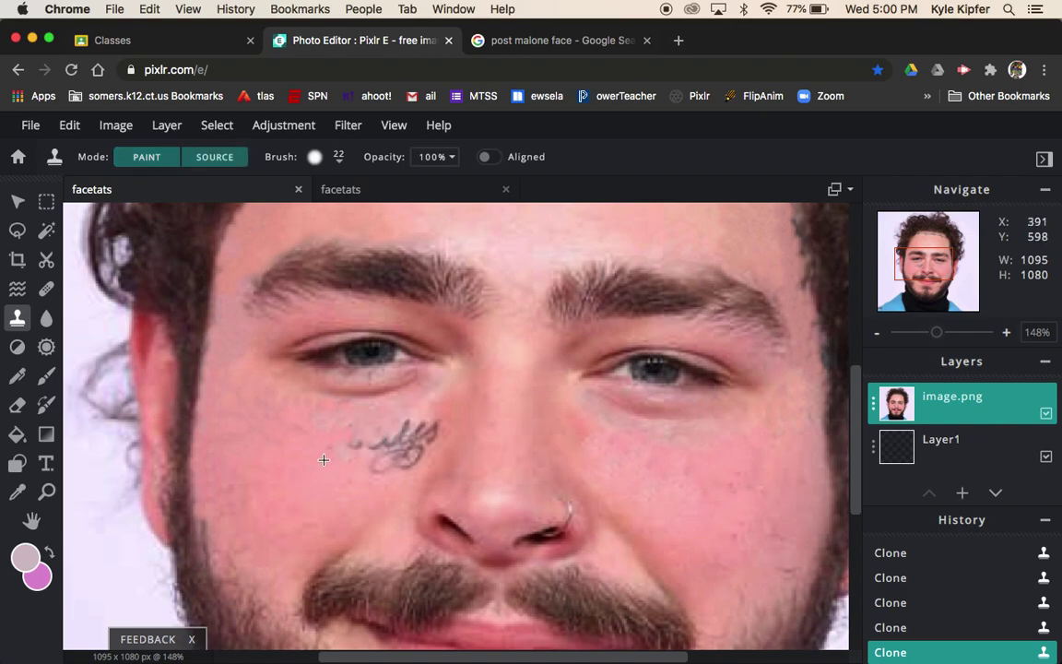
pyautogui.keyDown('alt'); pyautogui.click(323, 460); pyautogui.keyUp('alt')
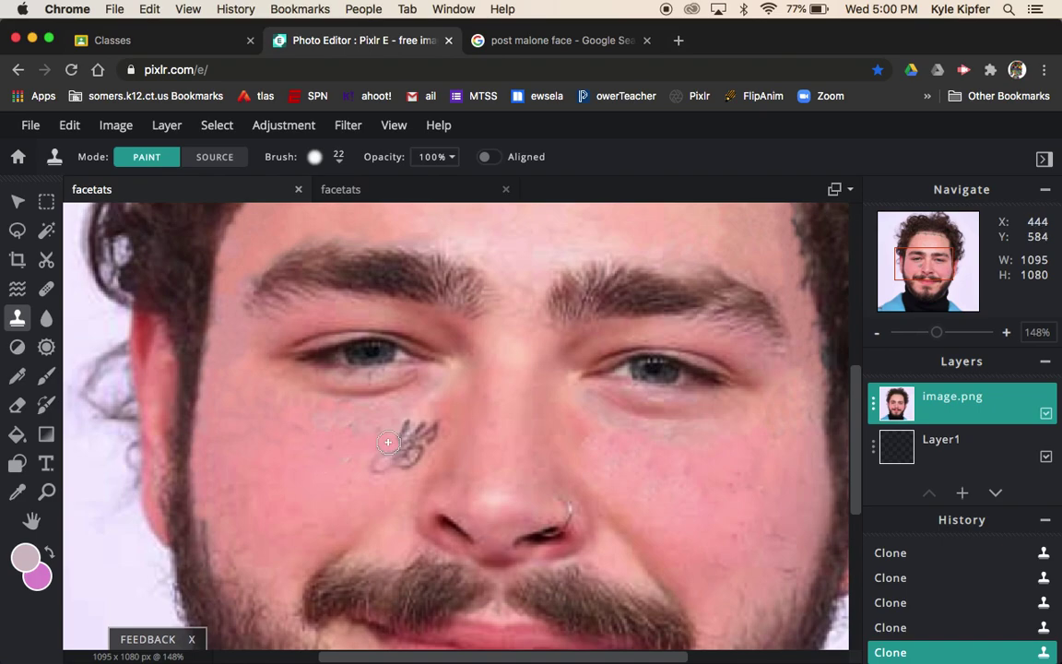
# - Clone skin sampled under the eye and beside the nose over the upper parts of the letters "ys"
pyautogui.press('alt')
pyautogui.keyDown('alt'); pyautogui.click(423, 400); pyautogui.keyUp('alt')
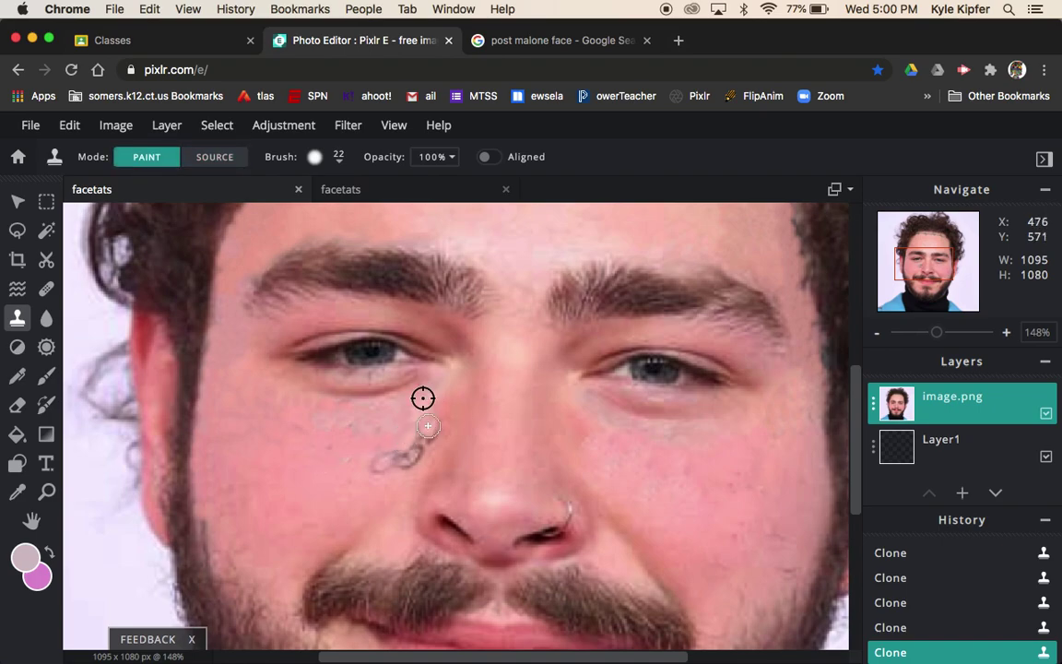
pyautogui.moveTo(419, 425); pyautogui.dragTo(423, 446)
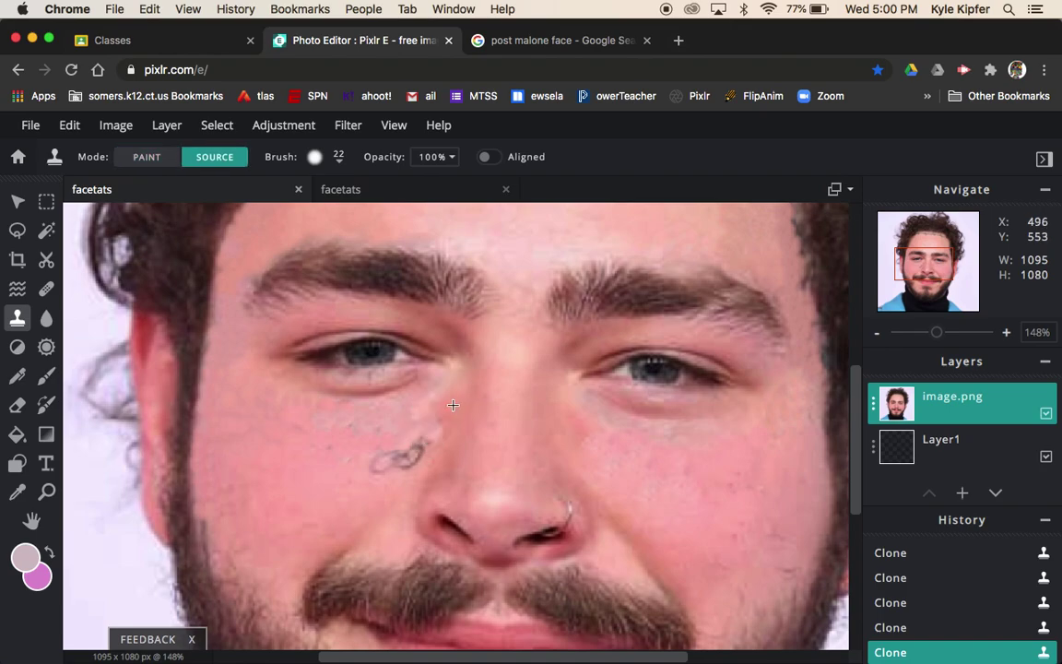
pyautogui.keyDown('alt'); pyautogui.click(442, 410); pyautogui.keyUp('alt')
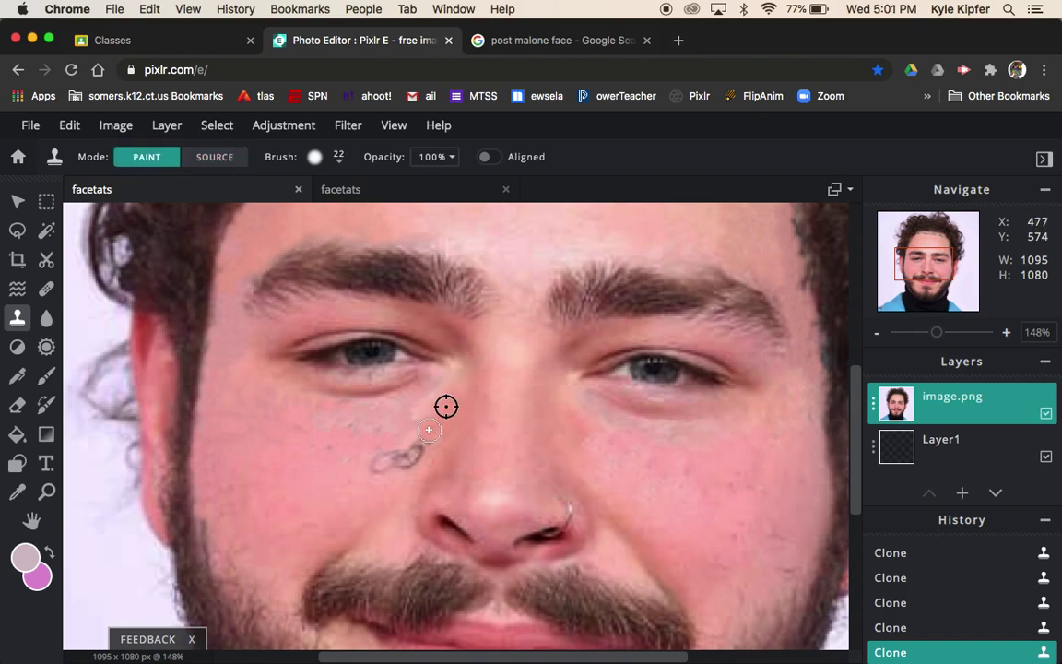
# - Clone cheek skin sampled below the tattoo over the remaining loops of its last letters
pyautogui.press('alt')
pyautogui.keyDown('alt'); pyautogui.click(384, 487); pyautogui.keyUp('alt')
pyautogui.moveTo(383, 447); pyautogui.dragTo(389, 456)
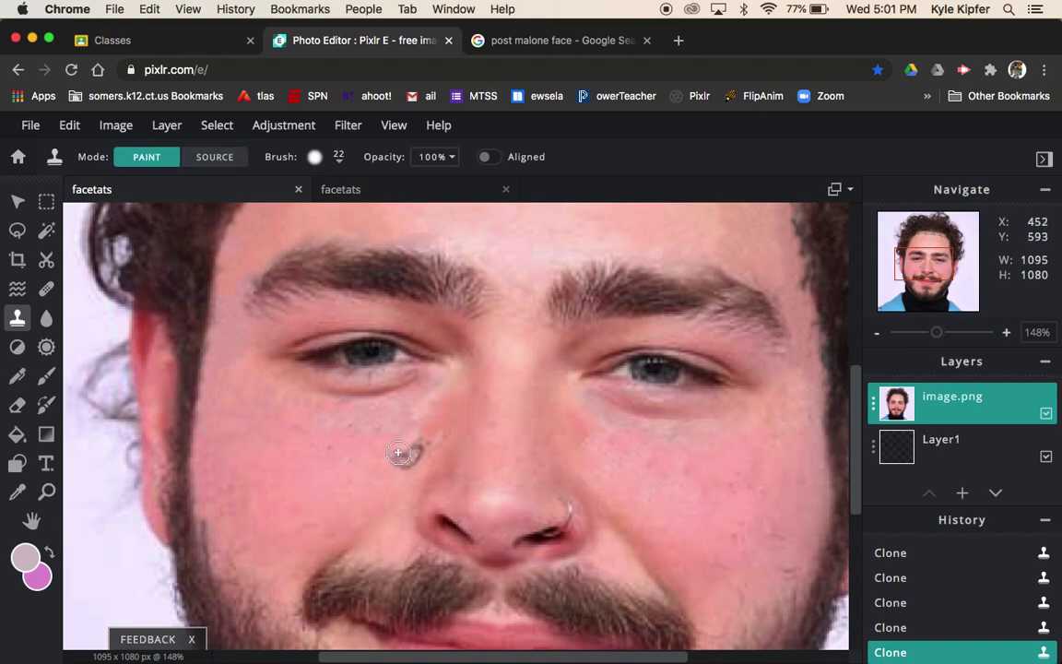
pyautogui.press('alt')
pyautogui.keyDown('alt'); pyautogui.click(392, 475); pyautogui.keyUp('alt')
pyautogui.moveTo(403, 467)
pyautogui.mouseDown()
pyautogui.moveTo(418, 447)
pyautogui.moveTo(404, 458)
pyautogui.mouseUp()
pyautogui.keyDown('alt'); pyautogui.click(390, 470); pyautogui.keyUp('alt')
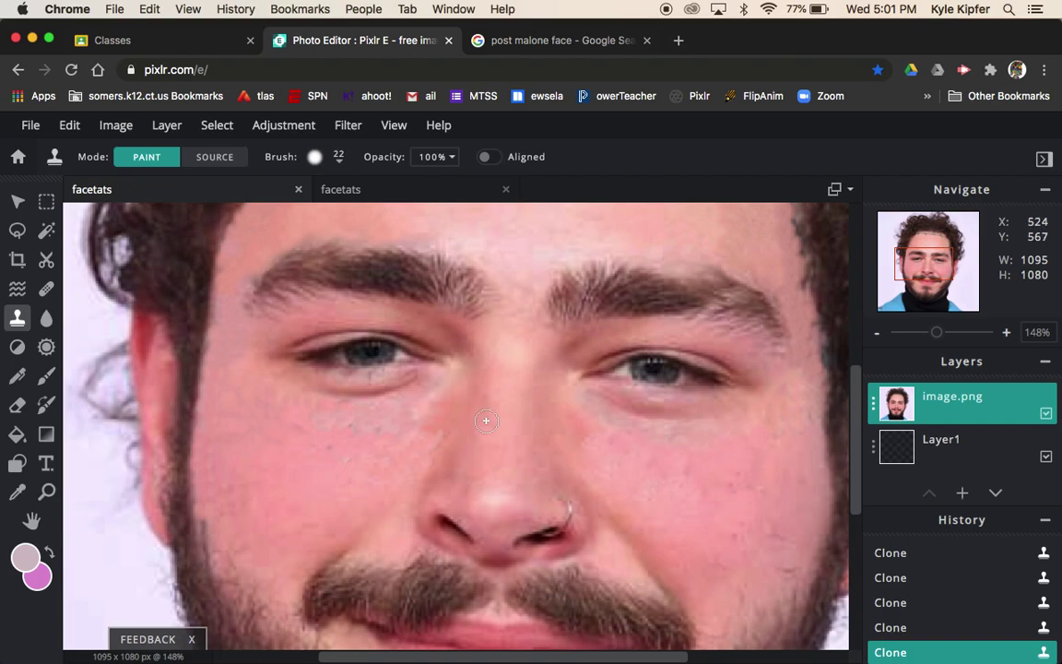
# - View the whole portrait and compare it with the untouched original image, returning to the edited one
pyautogui.scroll(-5, 486, 420)
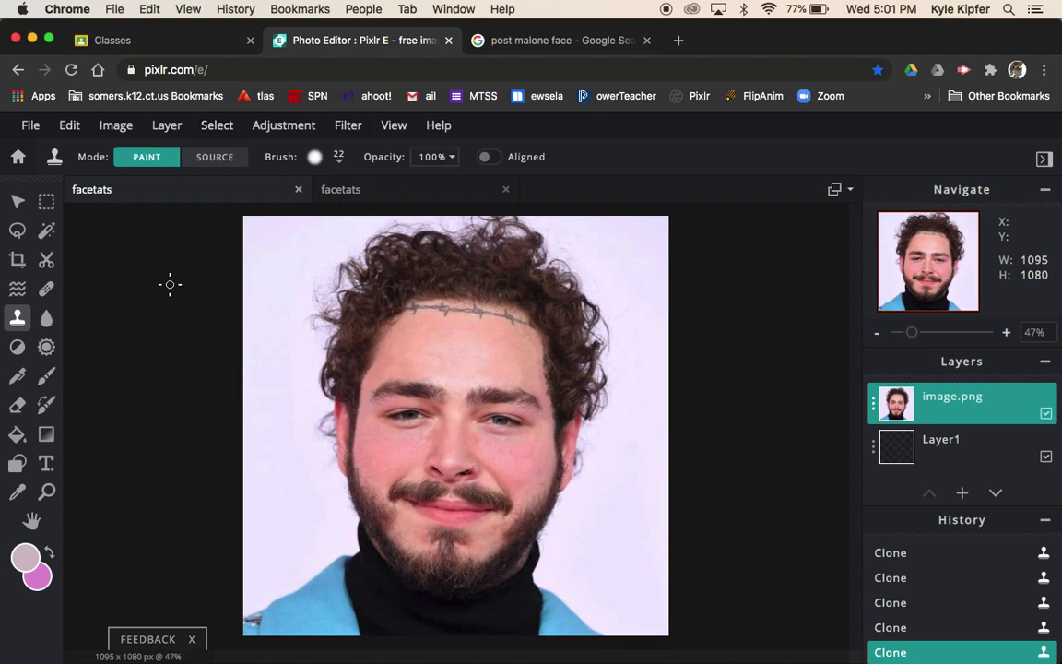
pyautogui.click(394, 200)
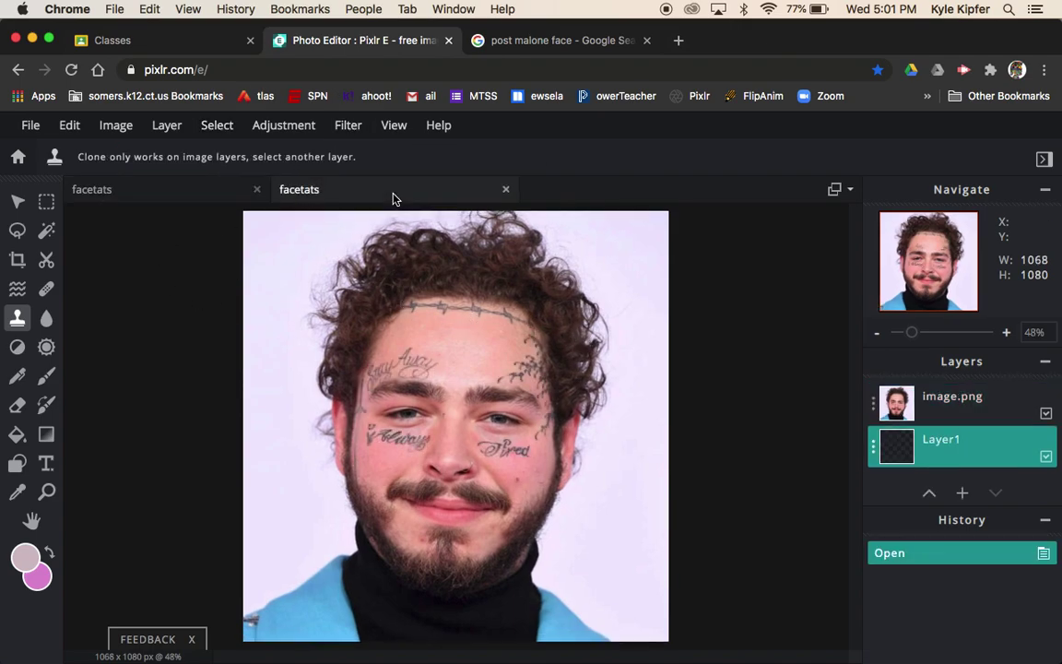
pyautogui.click(204, 198)
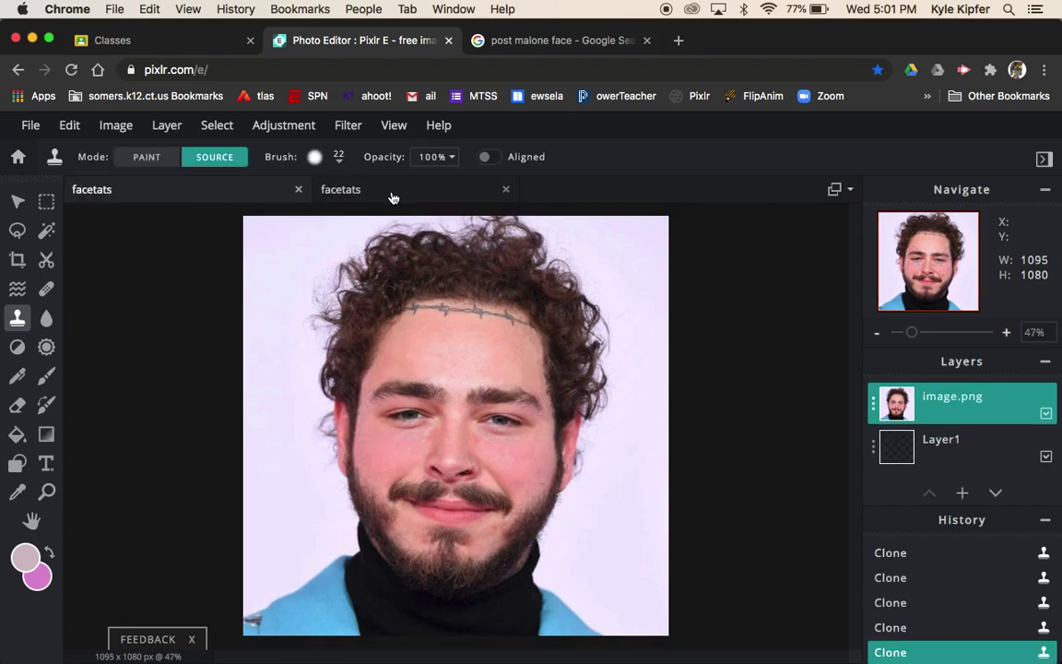
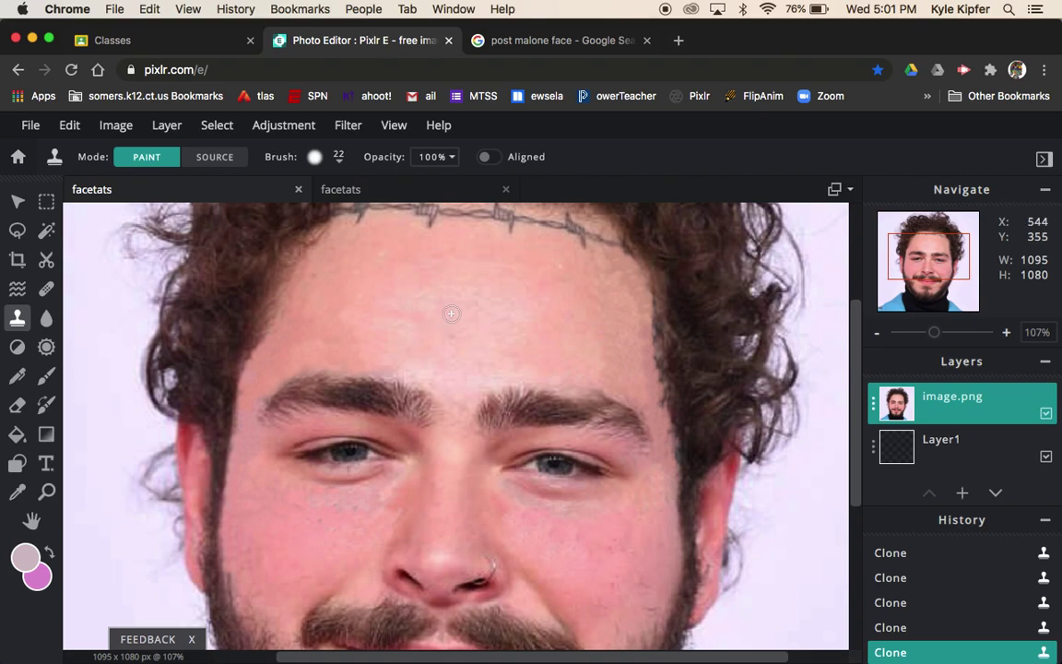
# - Clone an eye onto the middle of the forehead above the eyebrows
pyautogui.moveTo(452, 313)
pyautogui.mouseDown()
pyautogui.moveTo(532, 319)
pyautogui.moveTo(438, 315)
pyautogui.moveTo(518, 300)
pyautogui.moveTo(563, 325)
pyautogui.moveTo(509, 331)
pyautogui.moveTo(427, 310)
pyautogui.moveTo(542, 299)
pyautogui.moveTo(594, 336)
pyautogui.moveTo(484, 324)
pyautogui.moveTo(437, 307)
pyautogui.moveTo(529, 296)
pyautogui.mouseUp()
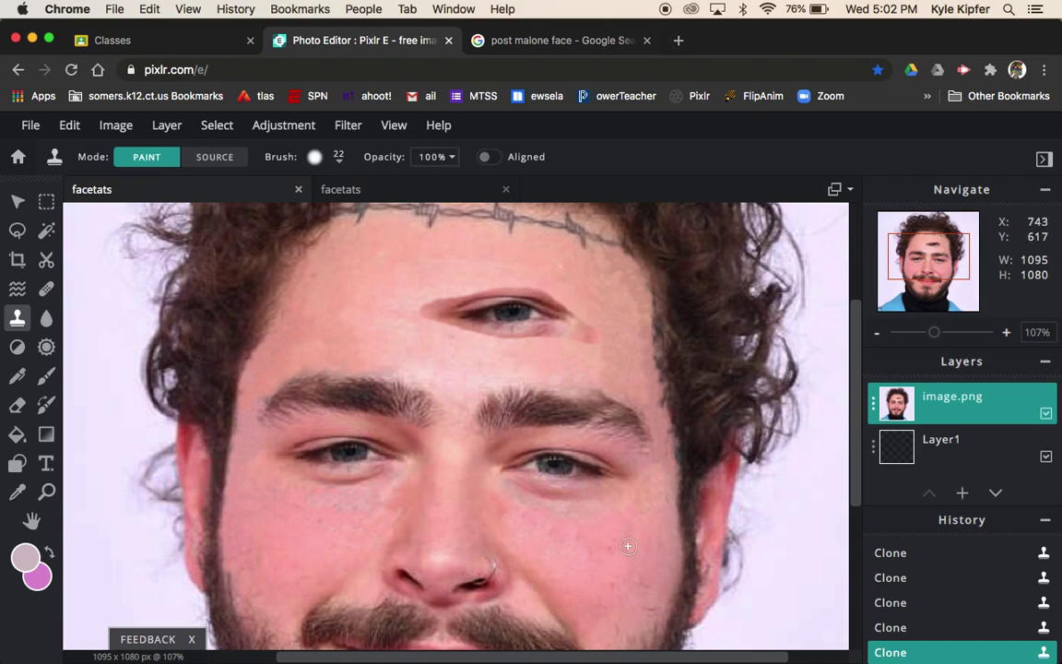
# - Blend the outer edges of the cloned forehead eye into the skin with the Heal tool's Patch method, size 8
pyautogui.moveTo(860, 407); pyautogui.dragTo(848, 385)
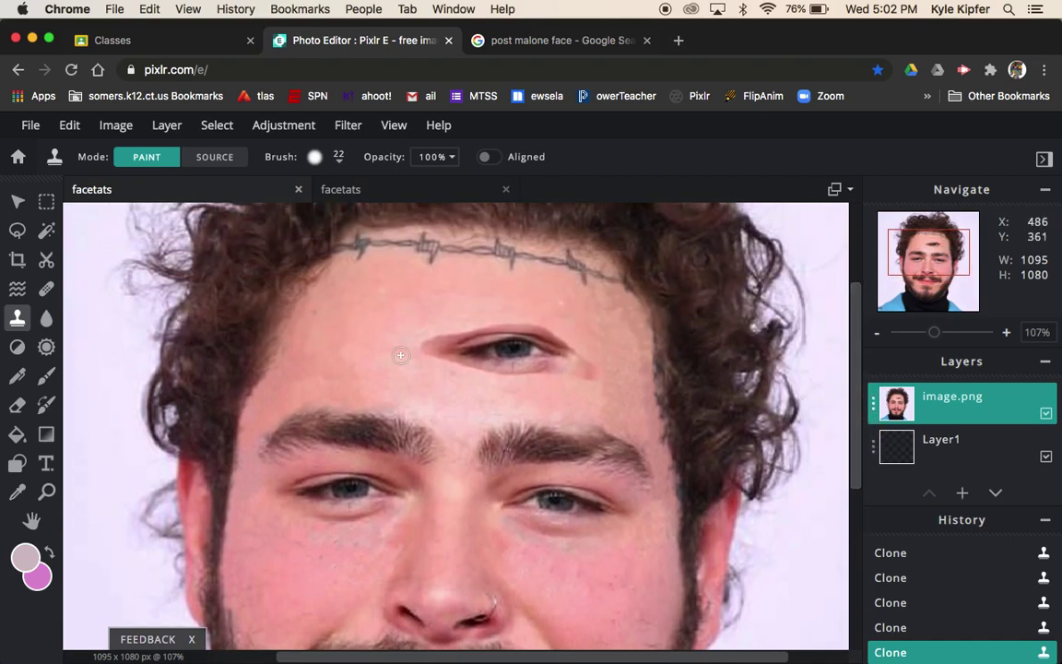
pyautogui.click(46, 289)
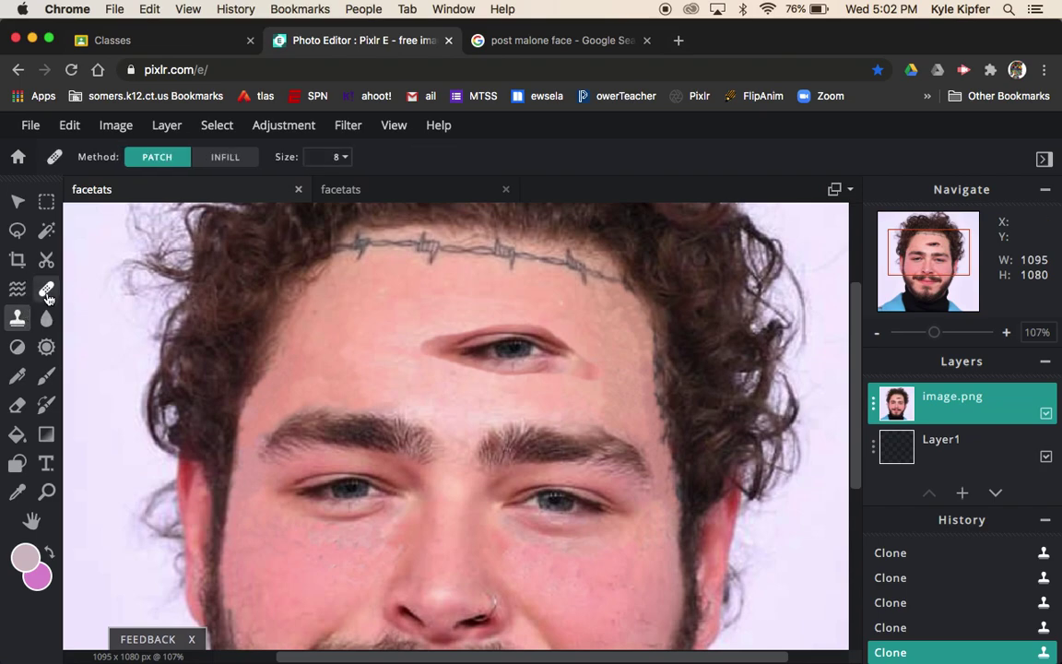
pyautogui.click(433, 336)
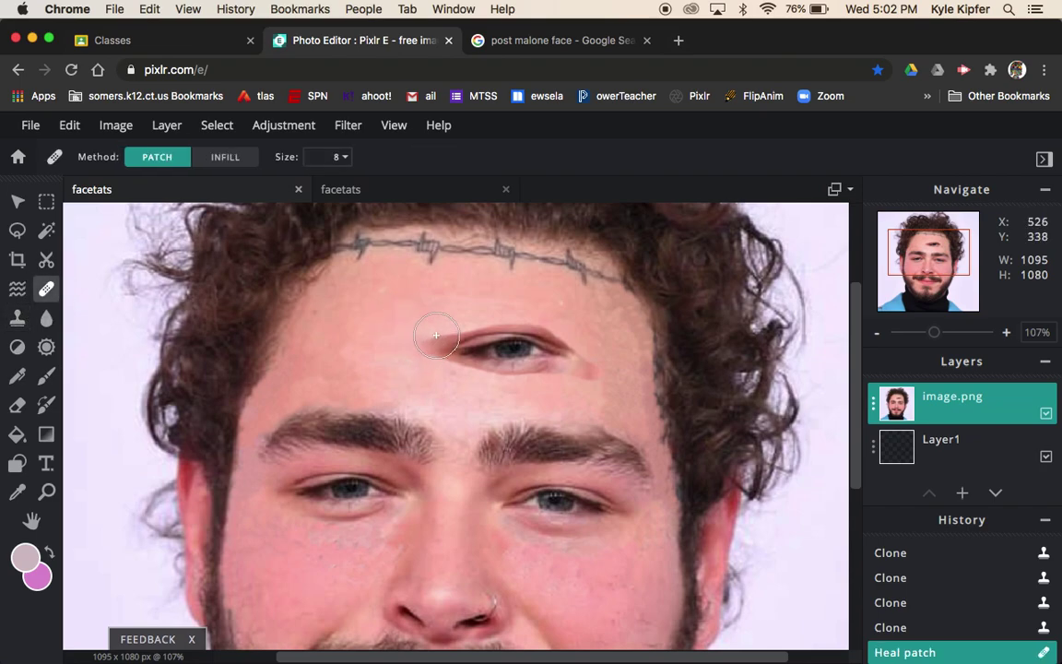
pyautogui.click(442, 331)
pyautogui.click(440, 321)
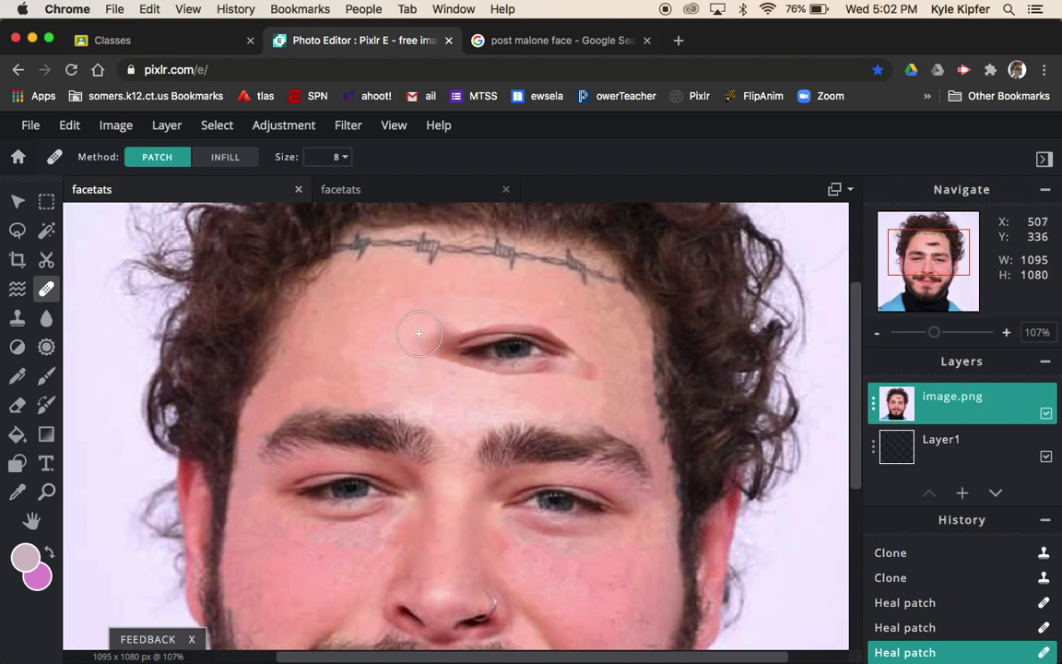
pyautogui.click(412, 354)
pyautogui.click(434, 363)
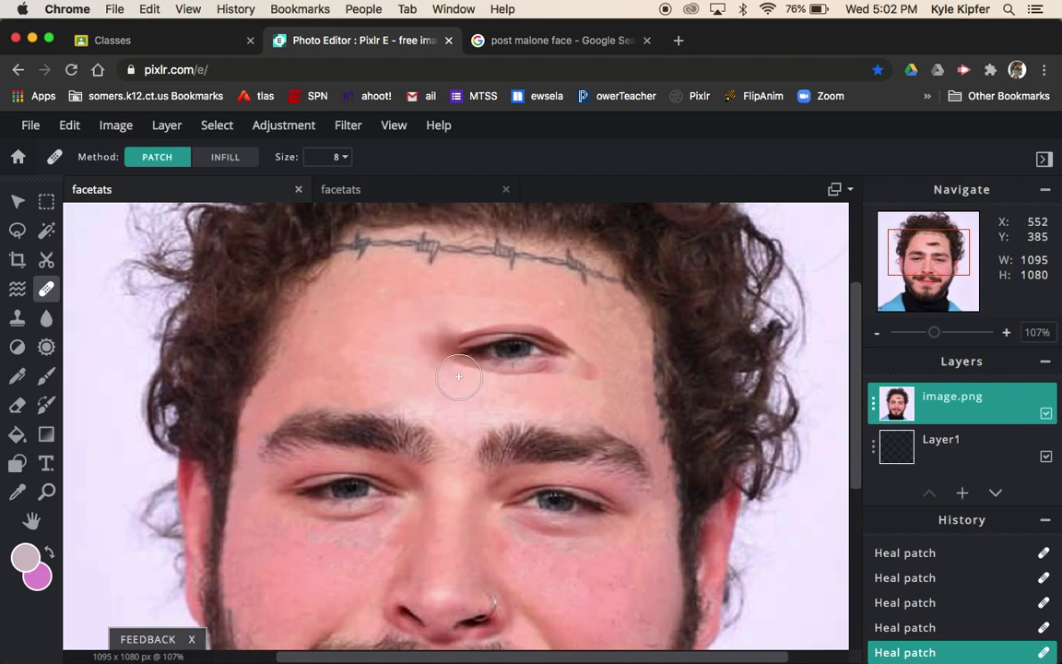
pyautogui.click(595, 369)
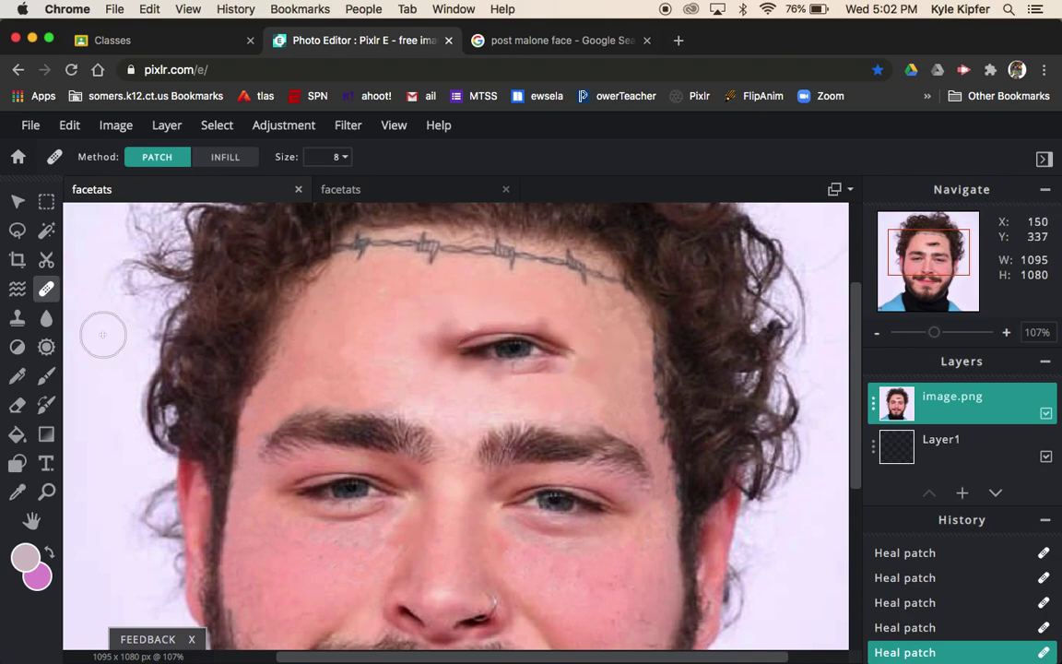
# - Sample forehead skin with the Clone stamp and dab it along the lower edge of the cloned forehead eye
pyautogui.click(18, 323)
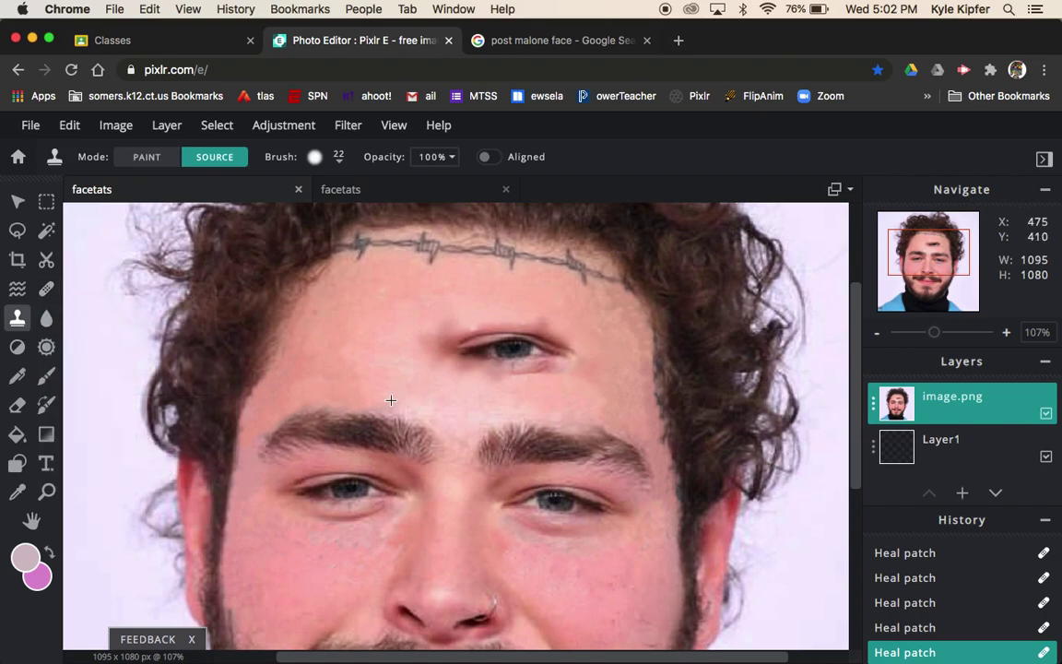
pyautogui.click(449, 374)
pyautogui.keyDown('alt'); pyautogui.click(512, 378); pyautogui.keyUp('alt')
pyautogui.click(535, 377)
pyautogui.click(538, 377)
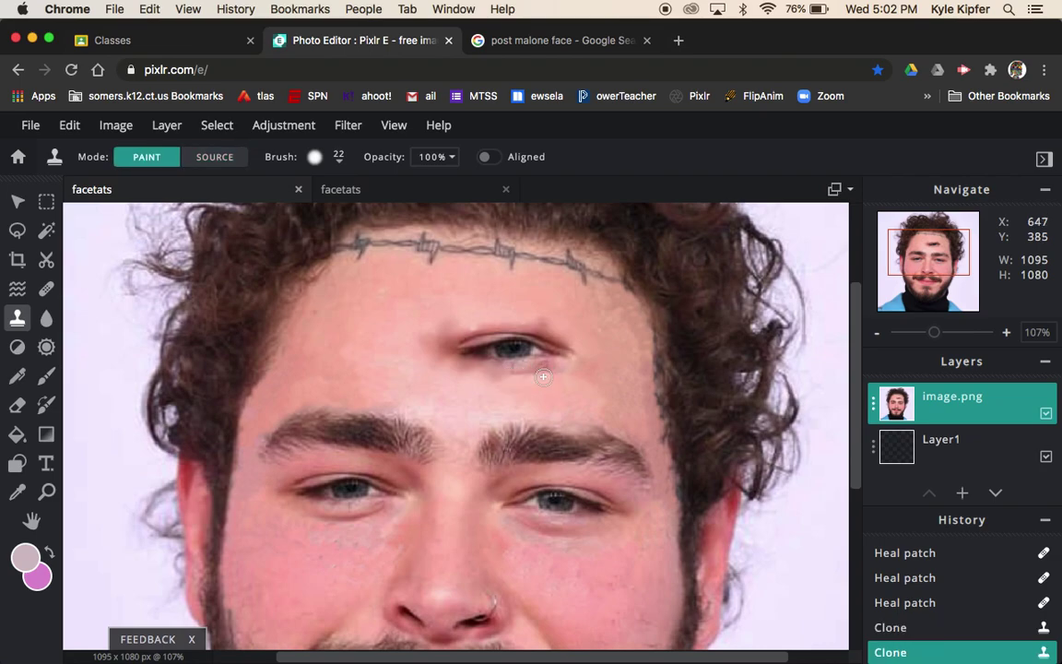
pyautogui.click(529, 376)
pyautogui.click(517, 373)
pyautogui.click(478, 378)
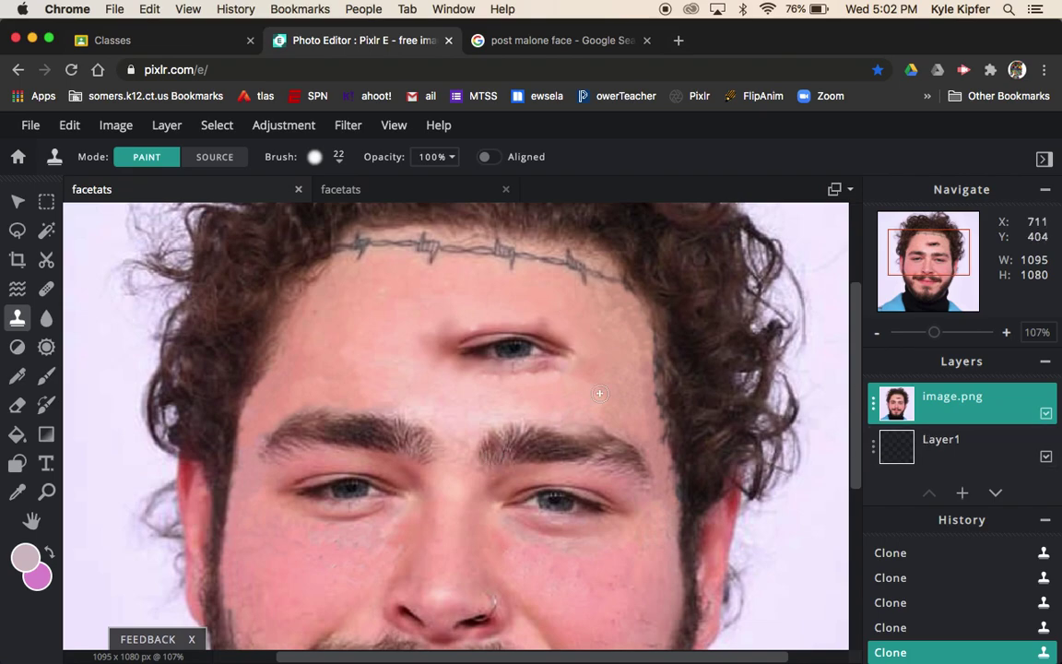
# - Check the full portrait with the added forehead eye against the original image, returning to the edited one
pyautogui.scroll(-5, 585, 388)
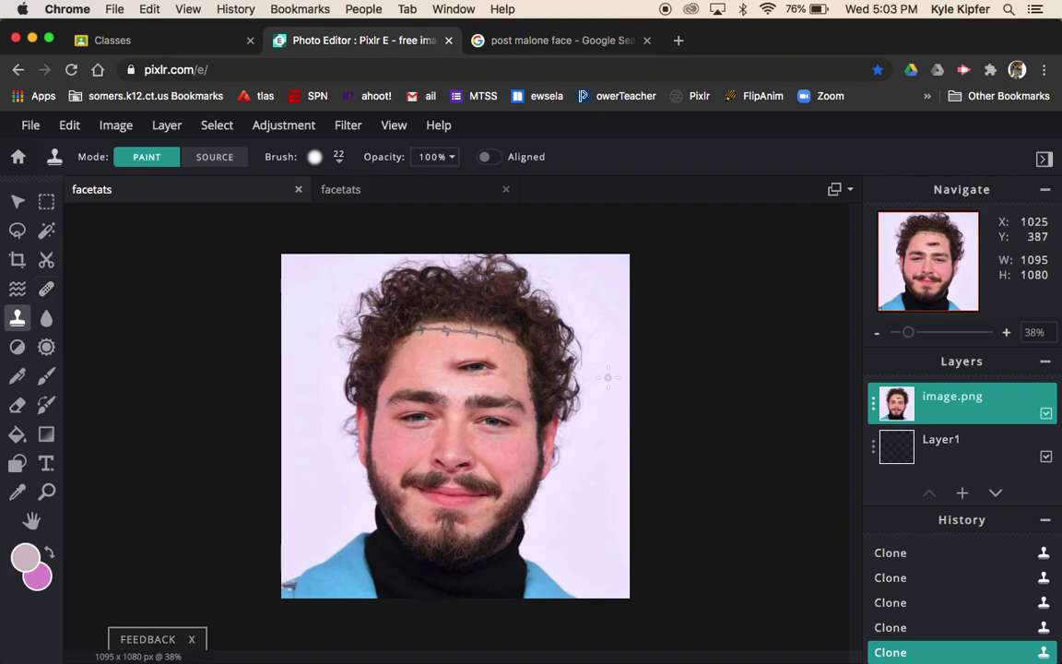
pyautogui.click(413, 192)
pyautogui.click(185, 196)
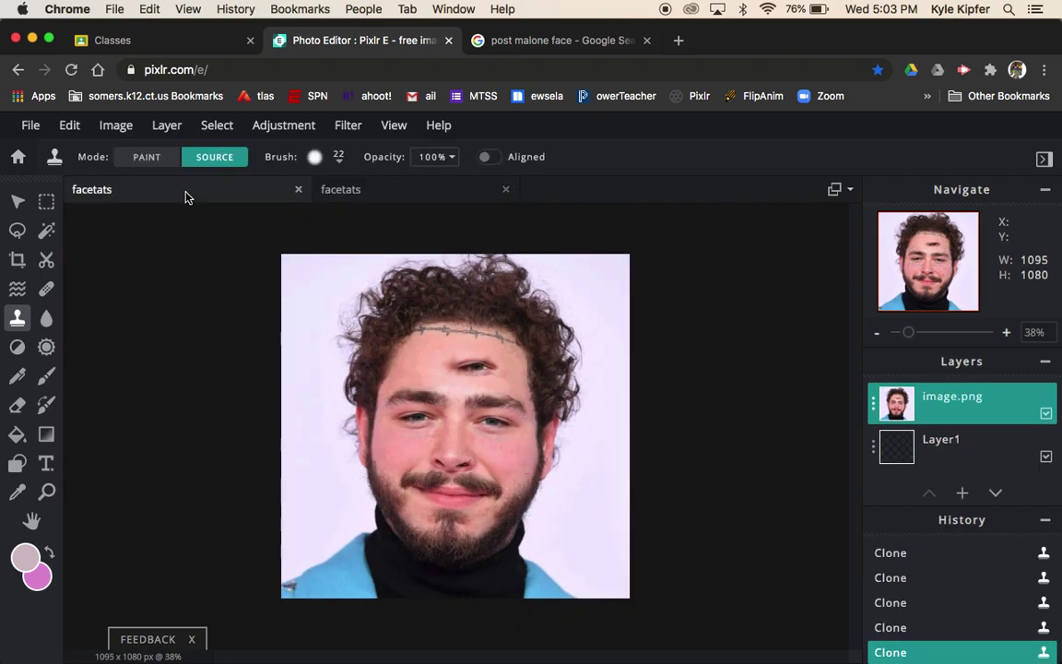